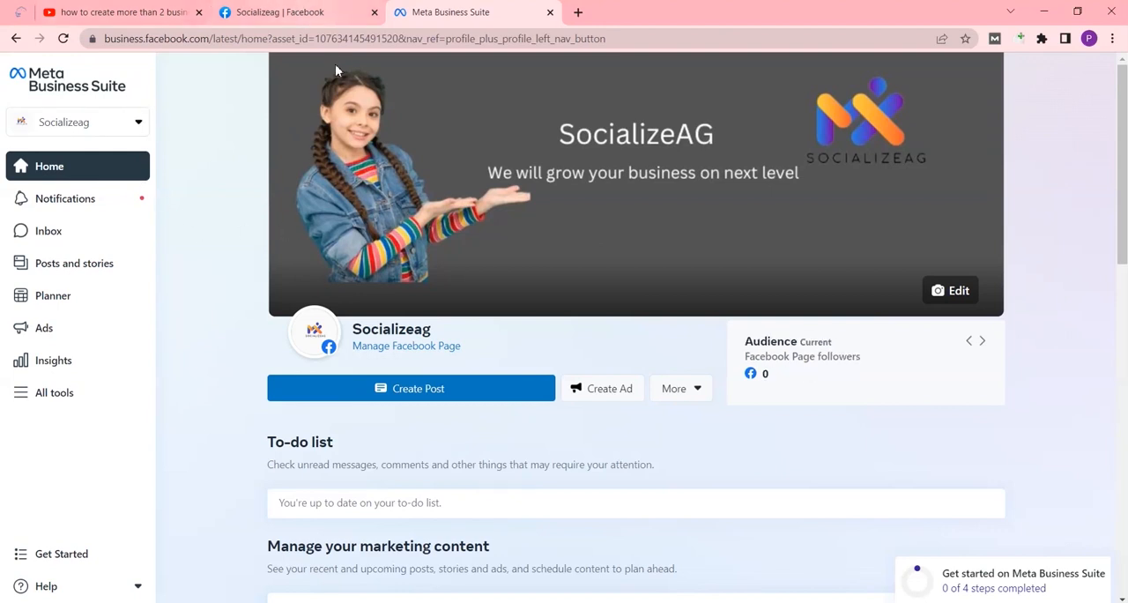
left_click(311, 12)
left_click(406, 13)
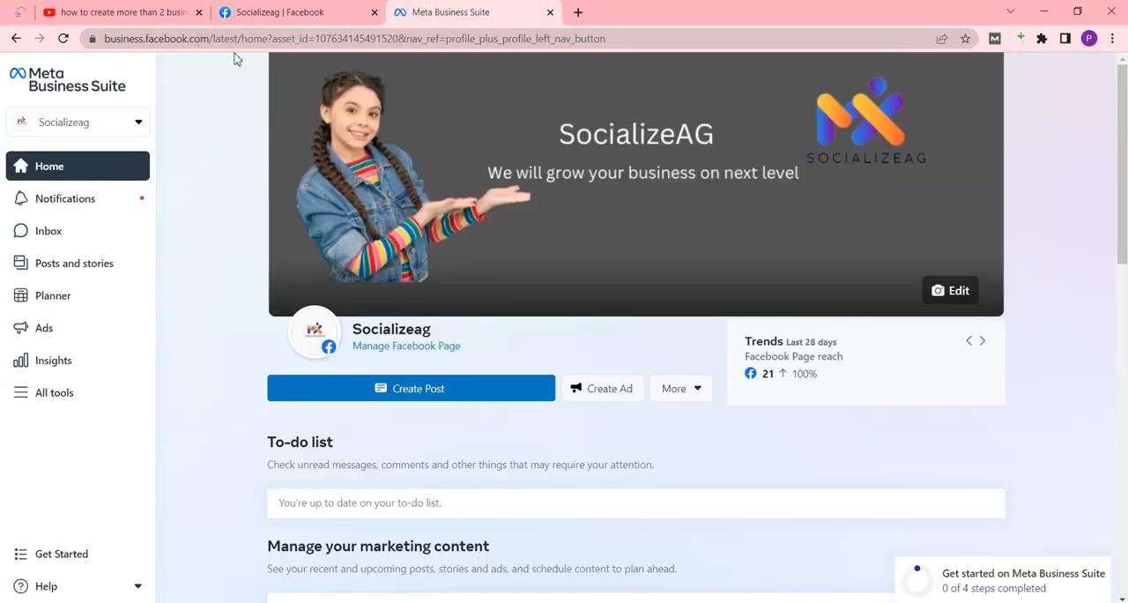
left_click(137, 125)
left_click(174, 106)
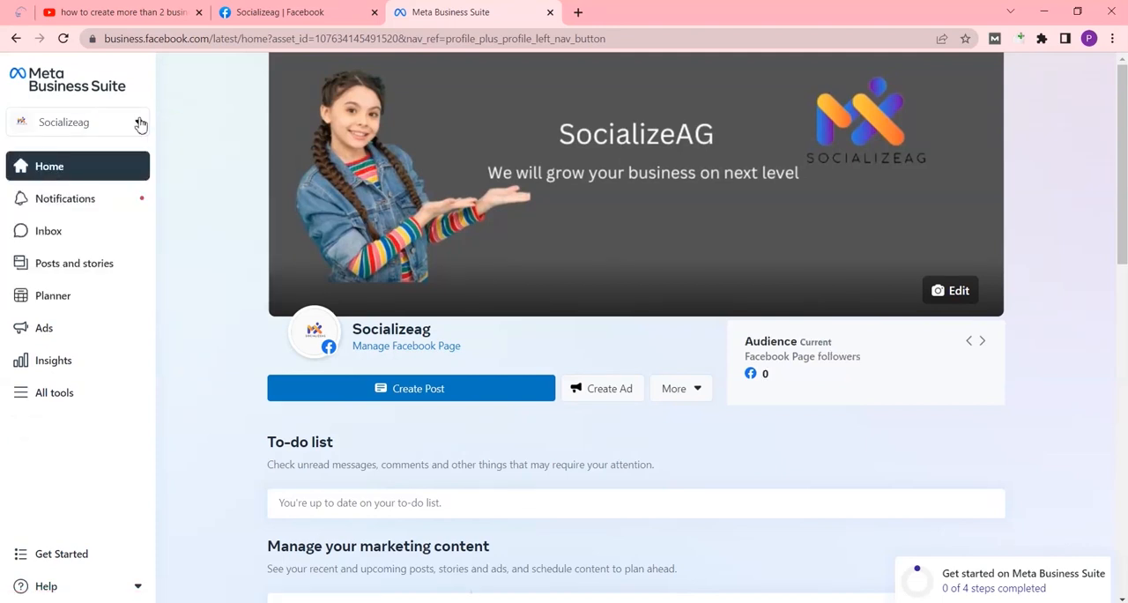
Start creating a new Meta business account named Socializeag and continue to the contact info
left_click(138, 121)
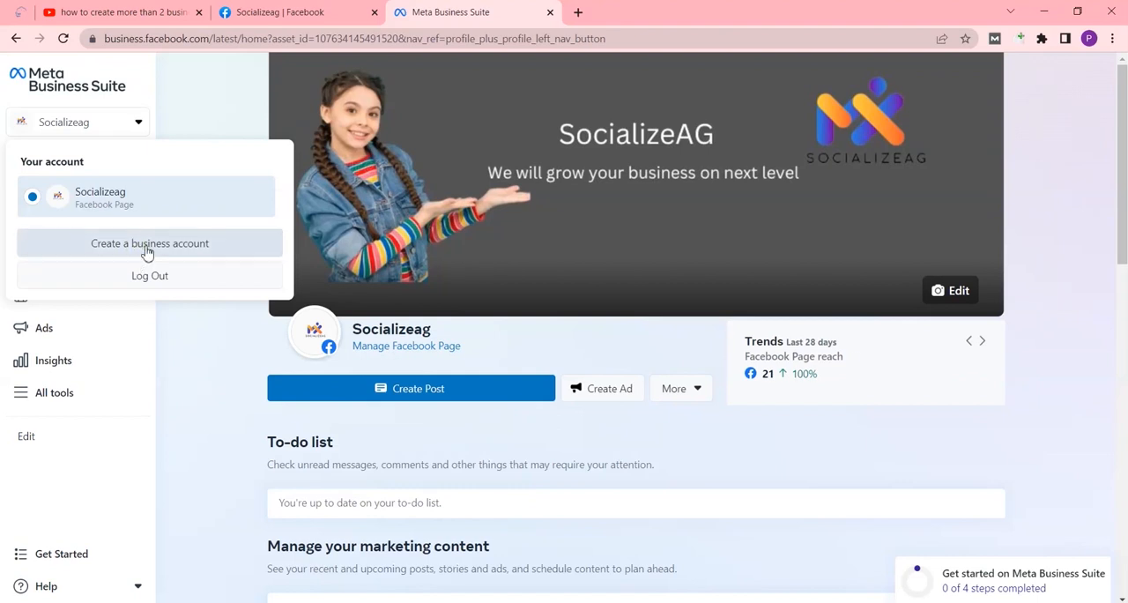
left_click(156, 251)
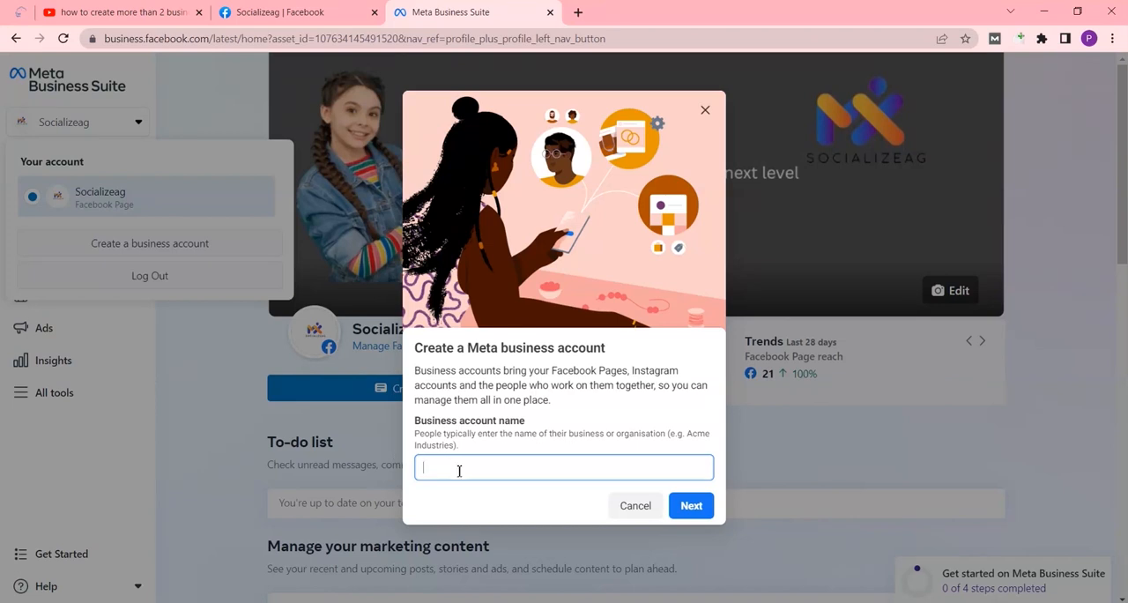
type("S")
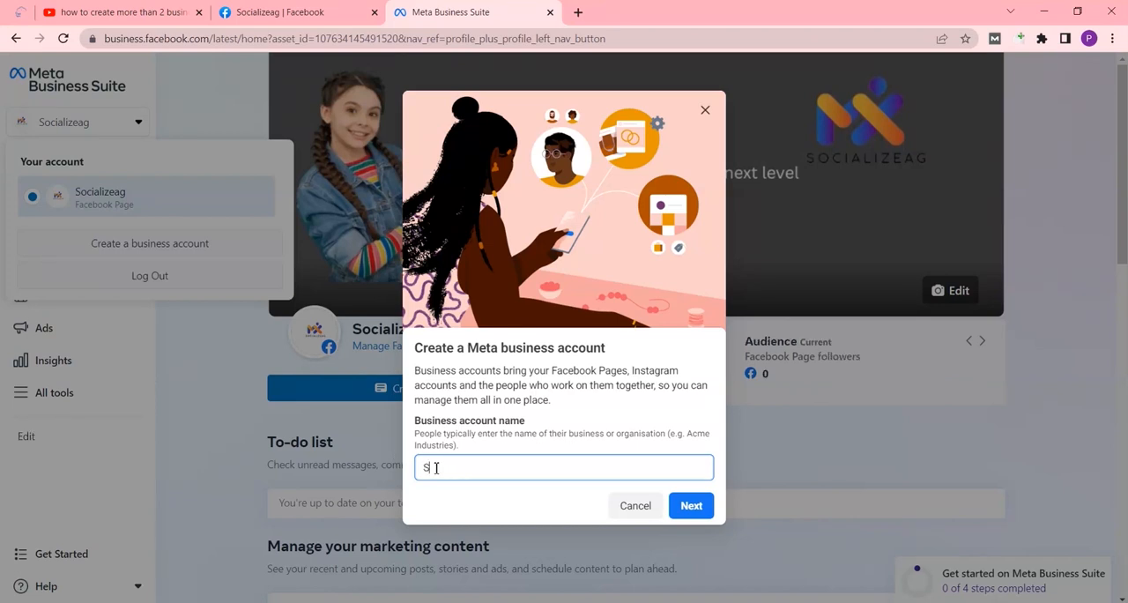
type("ocializeag")
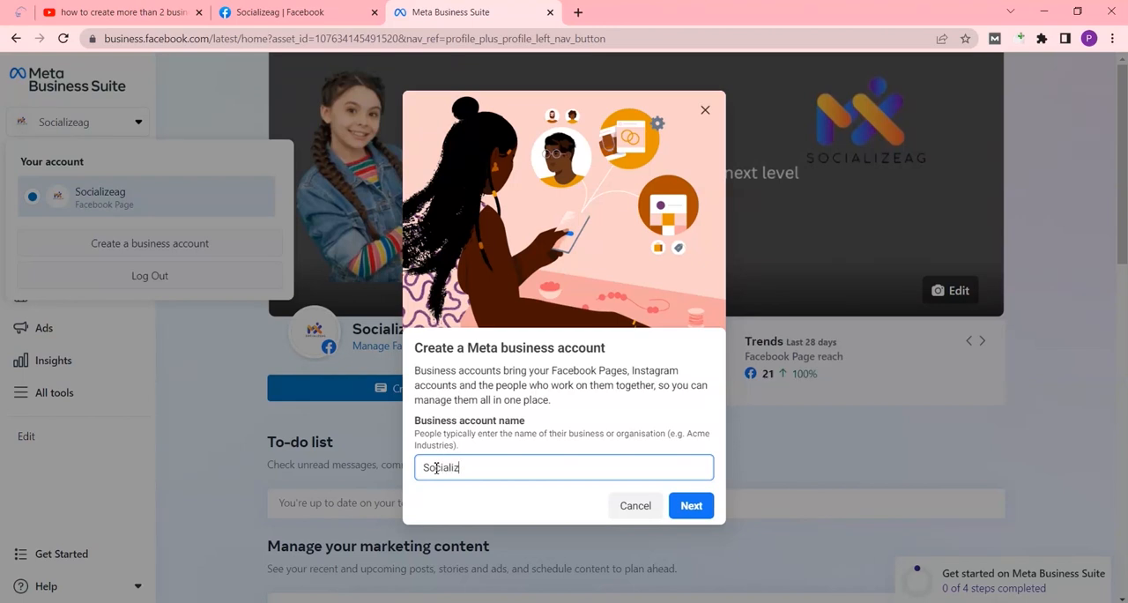
left_click(693, 507)
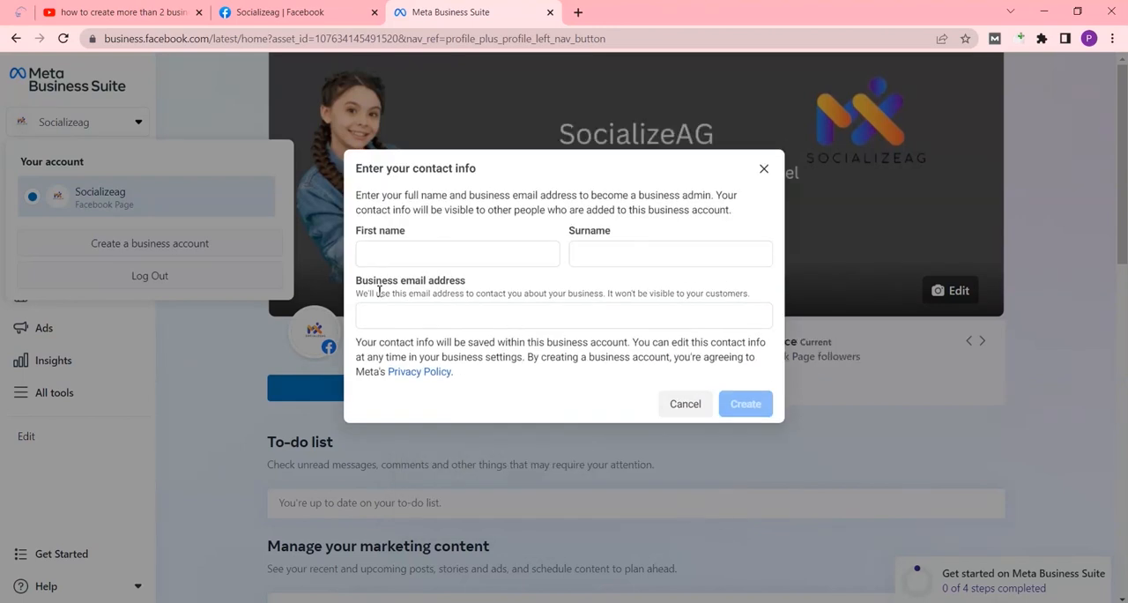
Enter the business admin's first name, surname and business email address, and submit the contact info to create the account
left_click(391, 259)
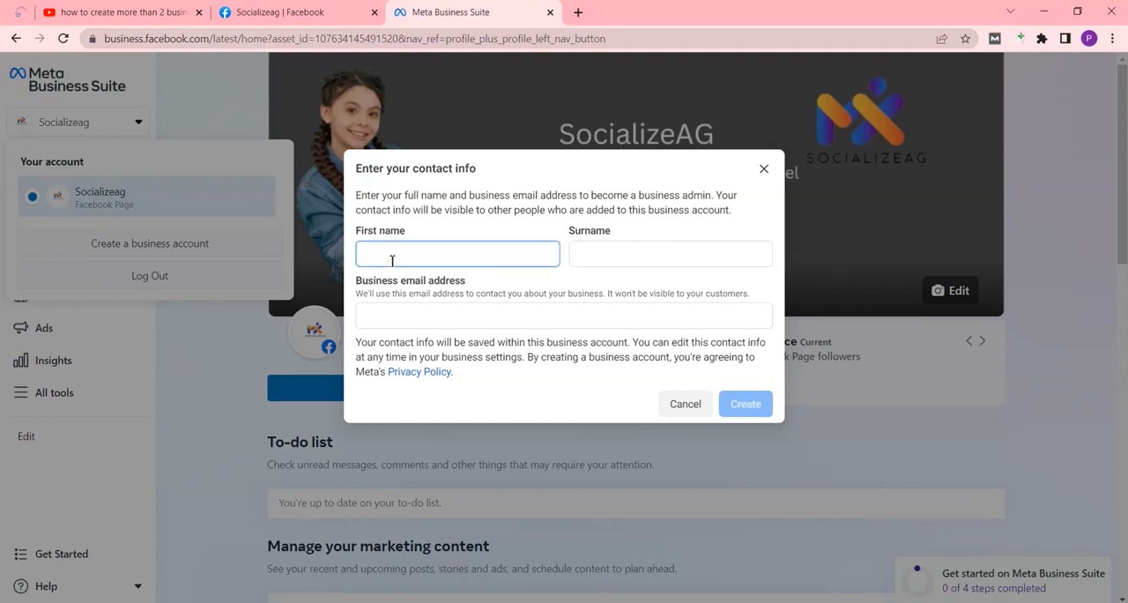
left_click(592, 251)
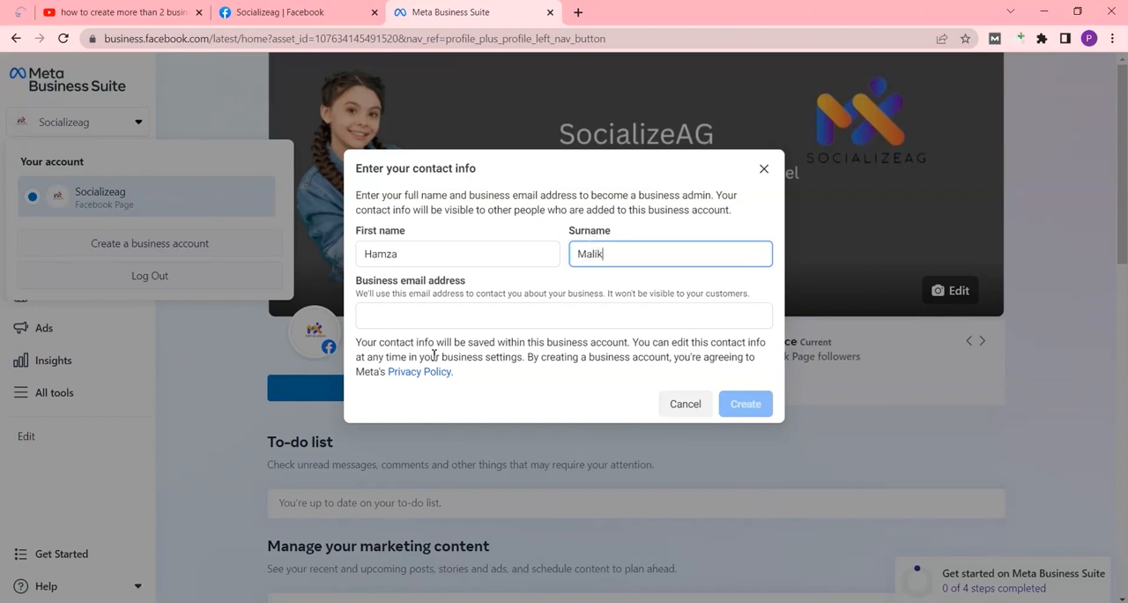
left_click(423, 316)
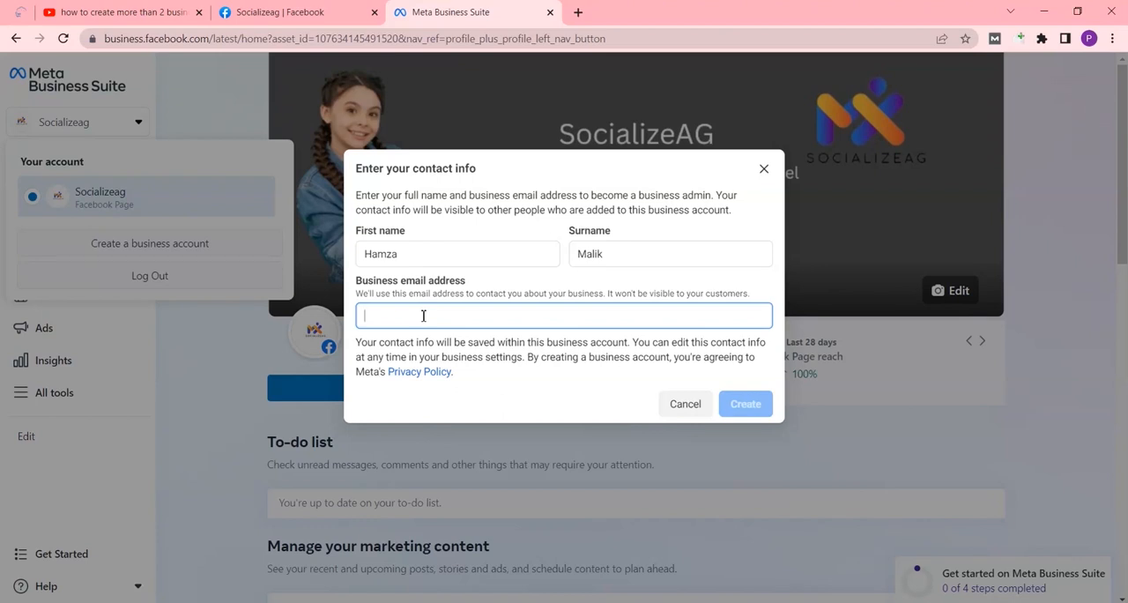
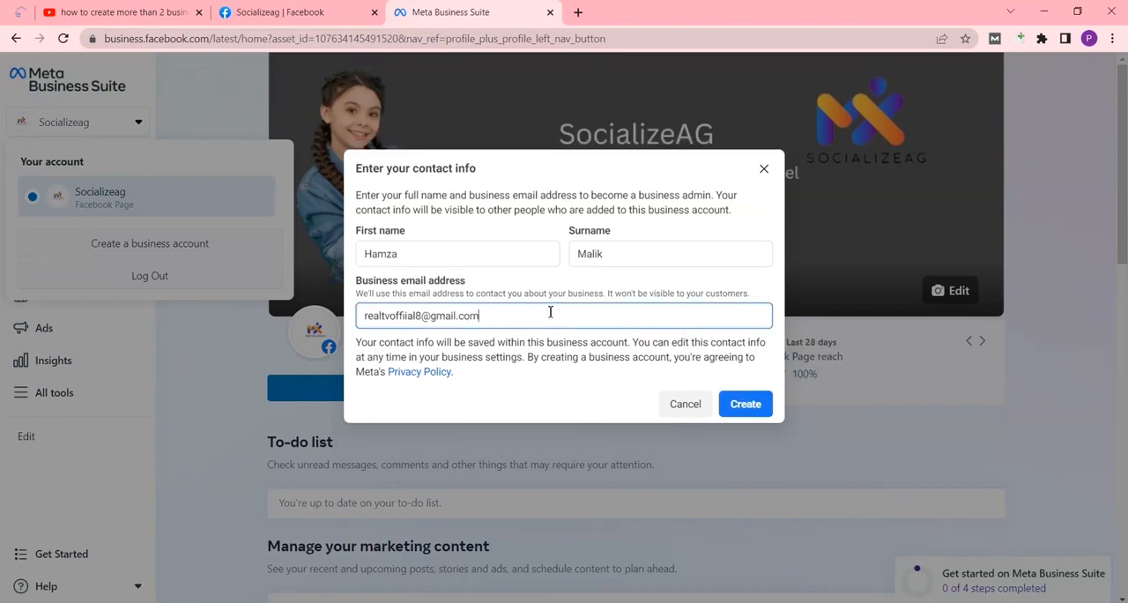
left_click(748, 410)
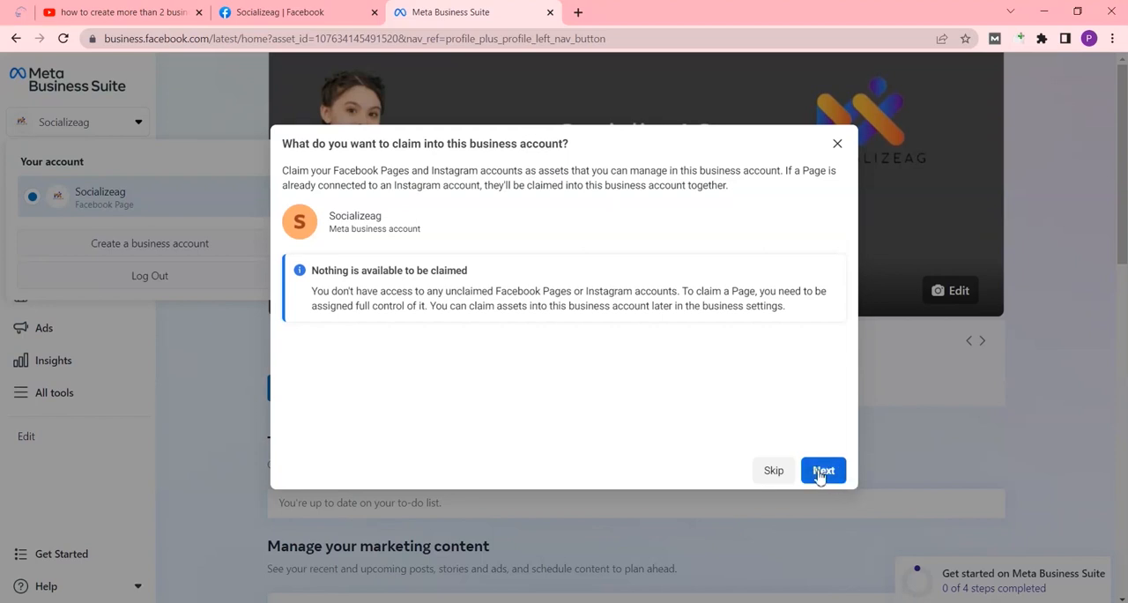
Finish the account setup without claiming assets or adding another person, keeping the Employee role, and confirm the business account
left_click(823, 473)
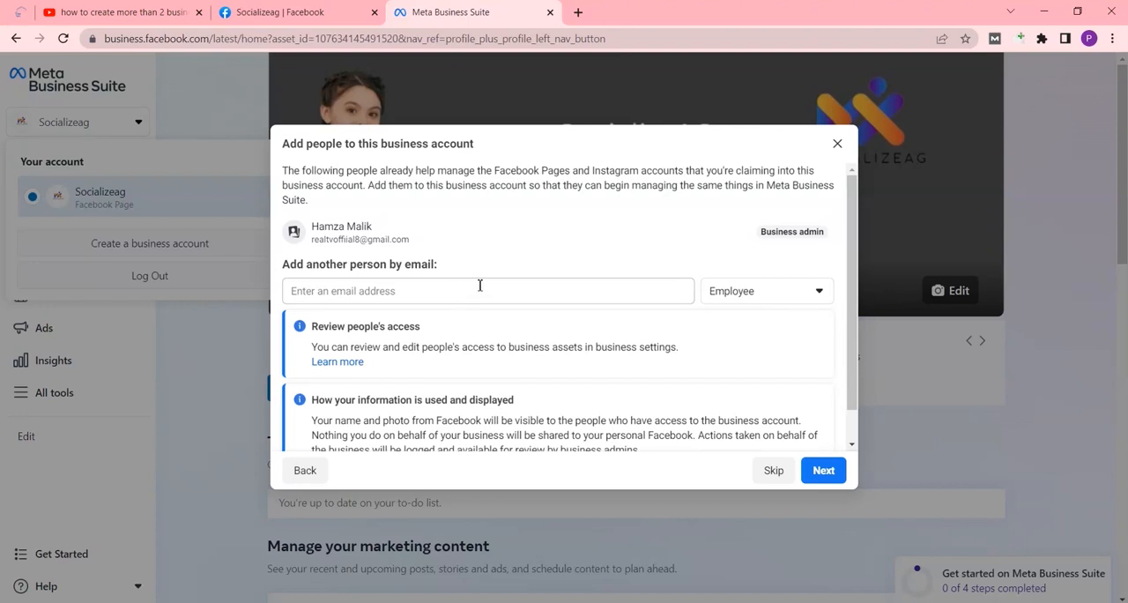
left_click(423, 293)
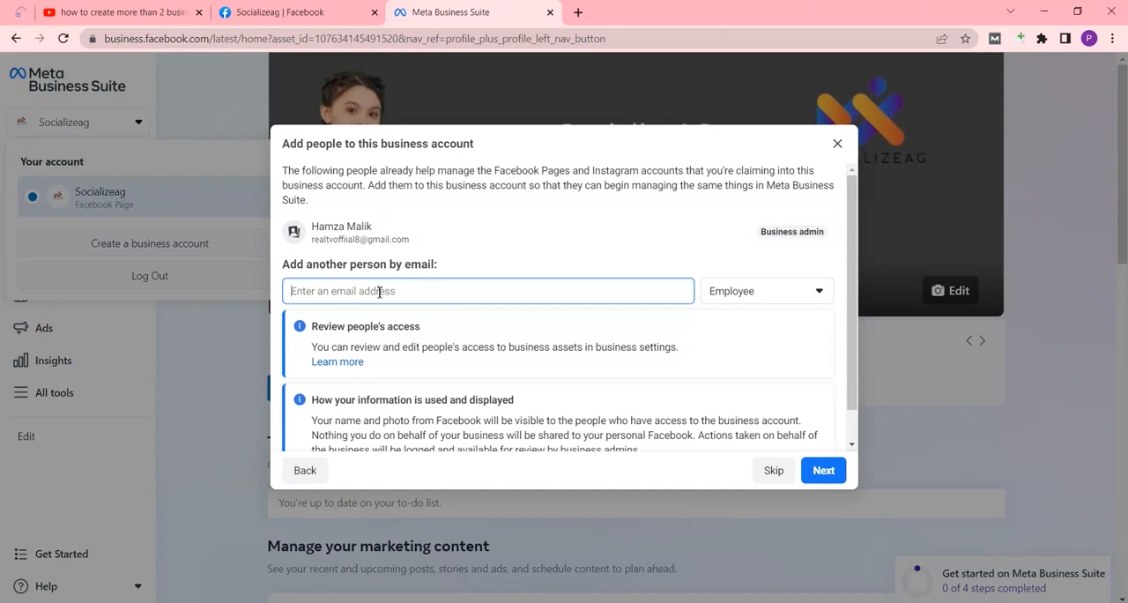
left_click(817, 294)
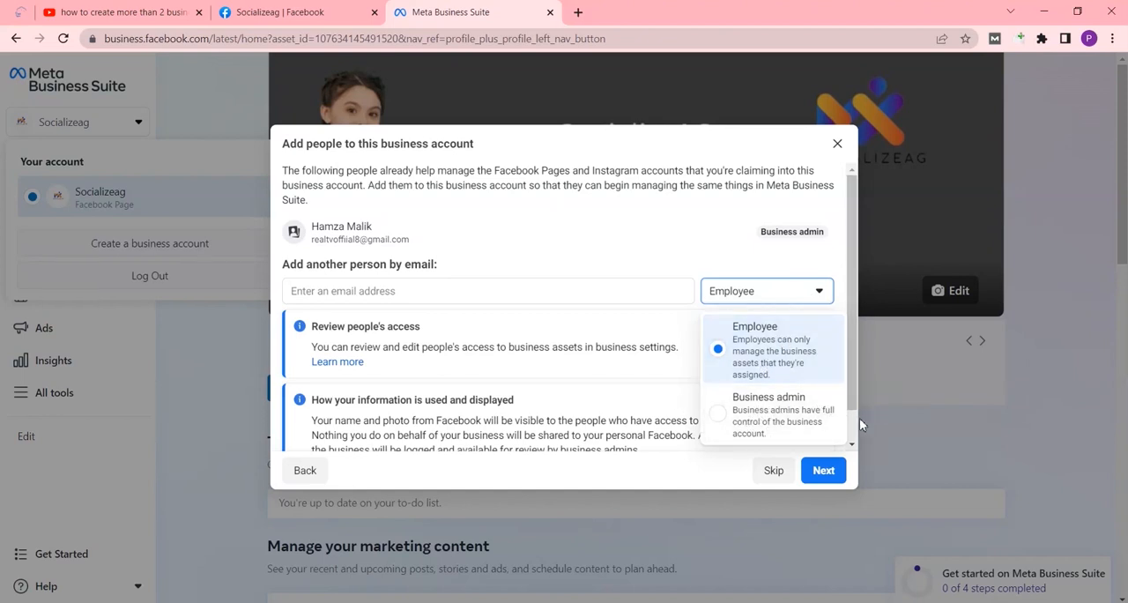
left_click(801, 353)
scroll(824, 472, "down", 1)
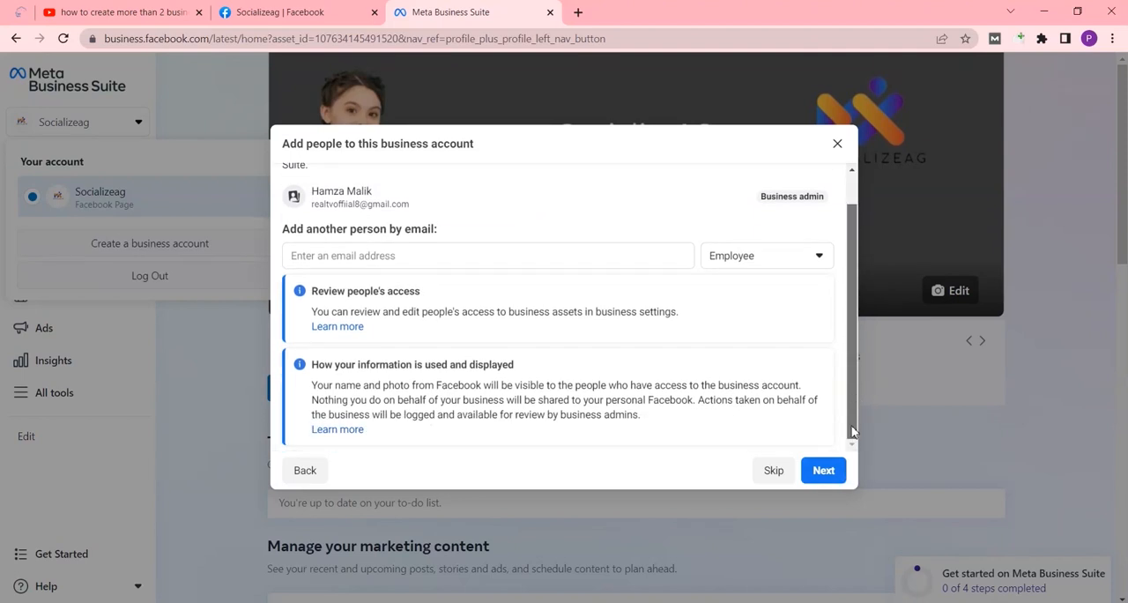
left_click(826, 474)
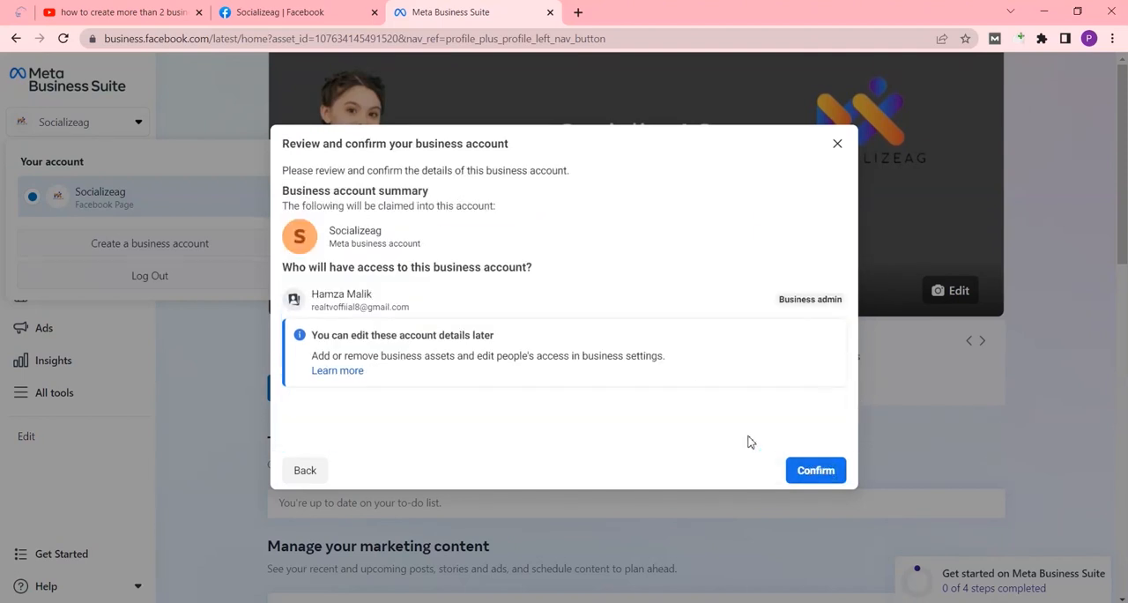
left_click(822, 469)
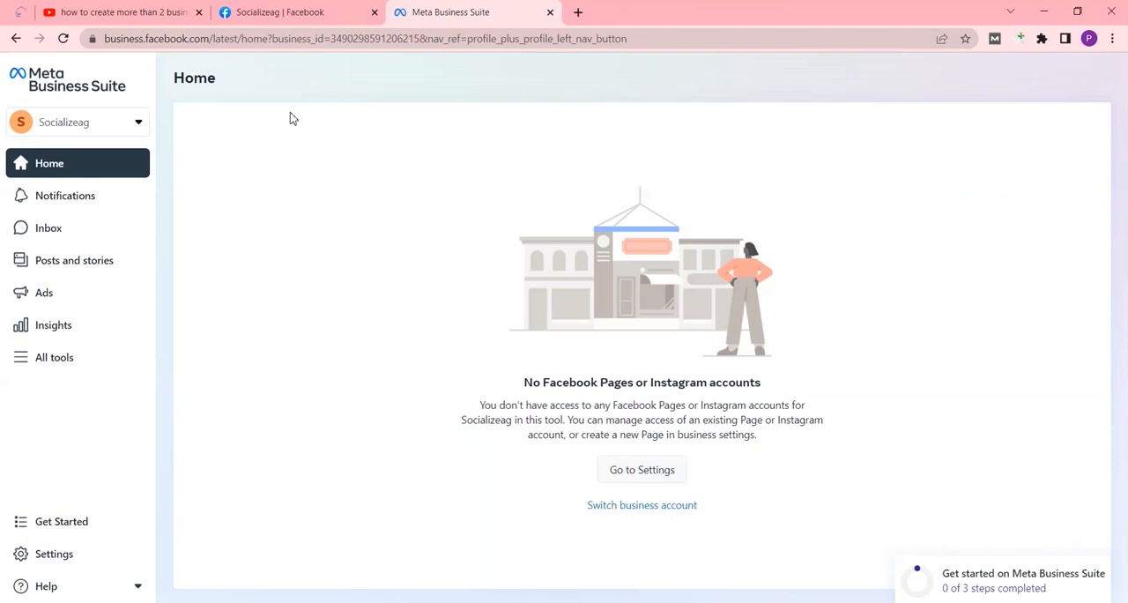
Open the settings of the Socializeag business account and go to its business assets
left_click(138, 121)
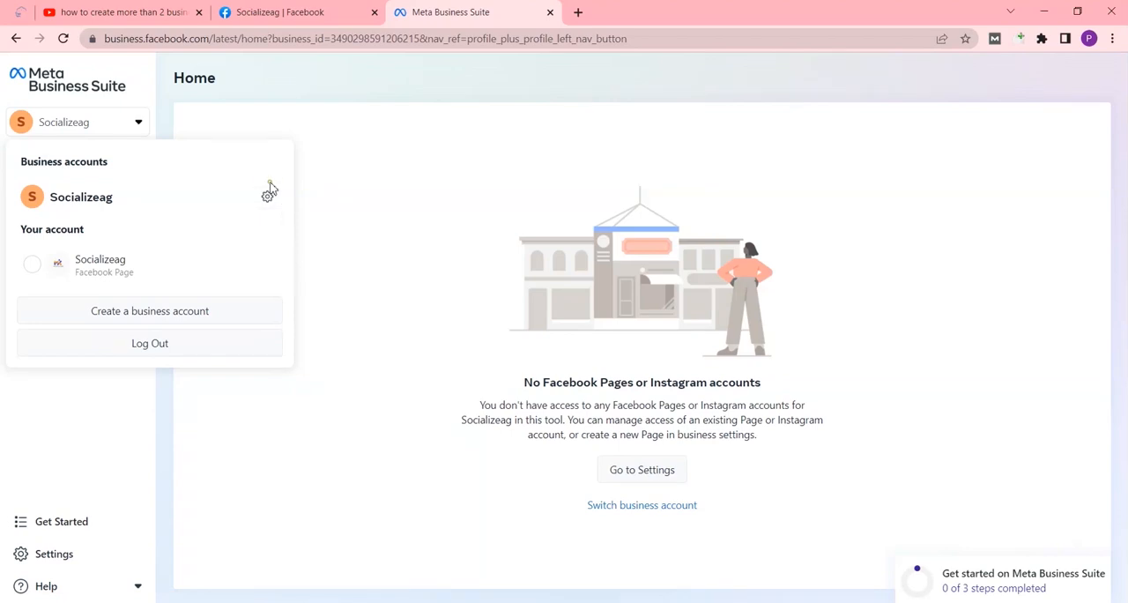
left_click(268, 199)
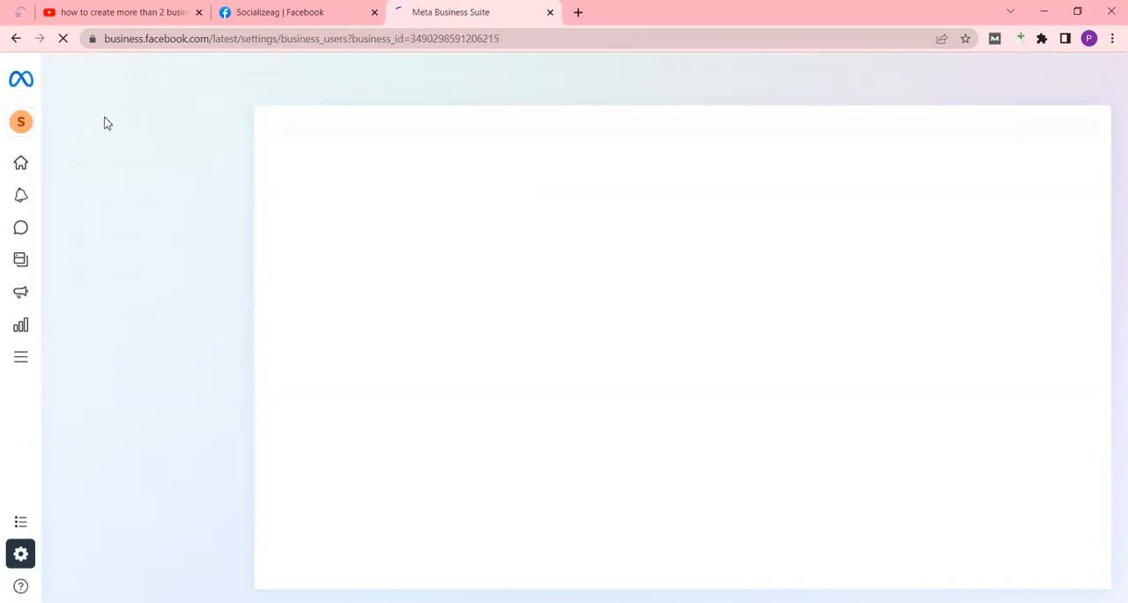
mouse_move(61, 125)
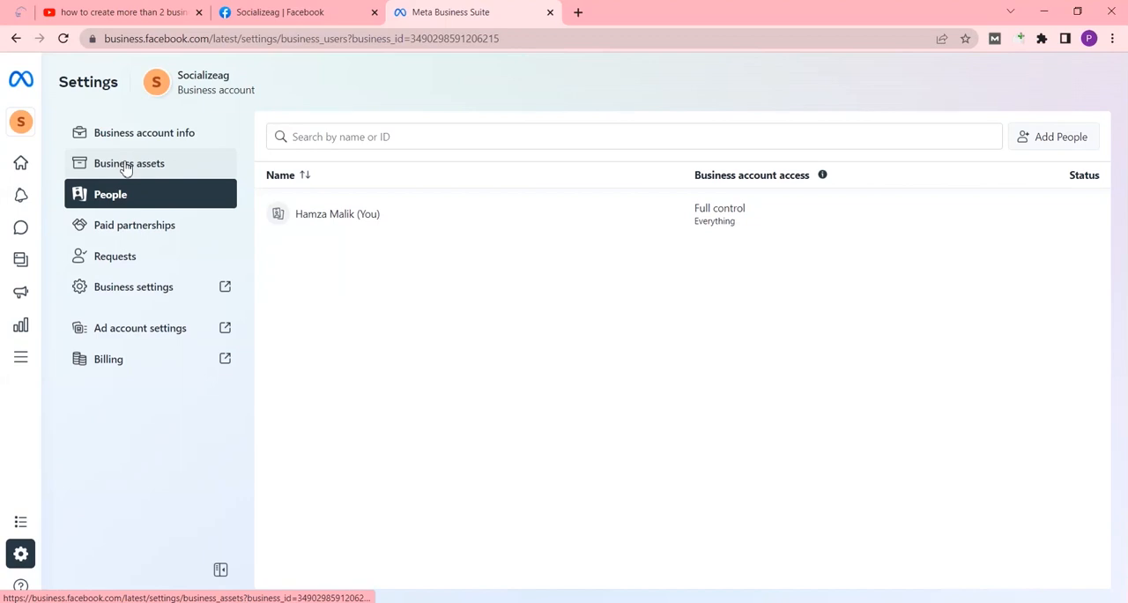
mouse_move(22, 125)
left_click(128, 170)
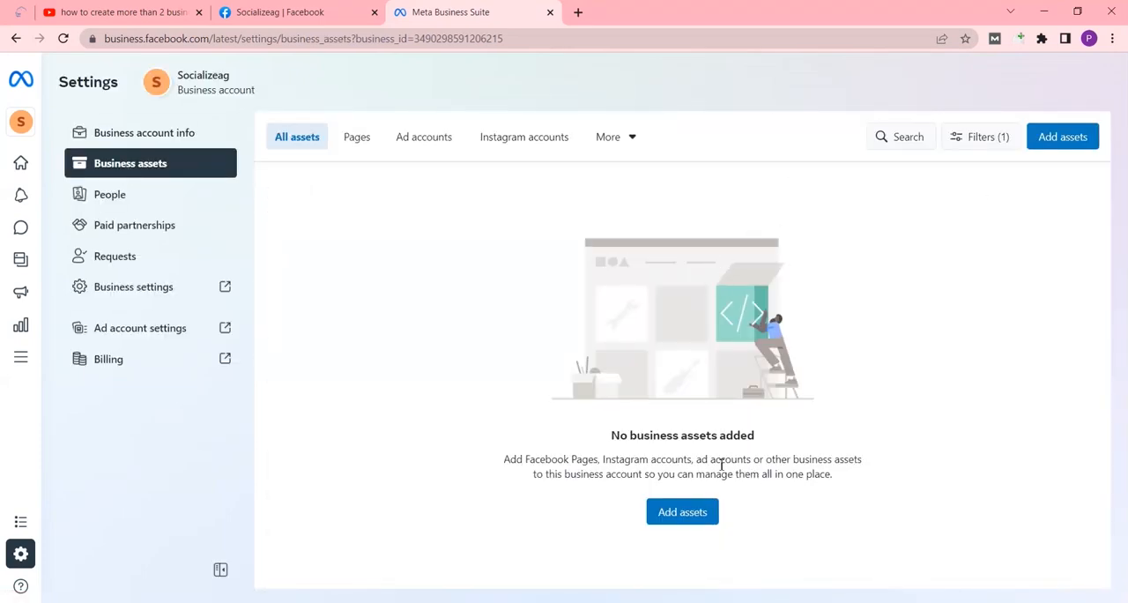
left_click(1062, 137)
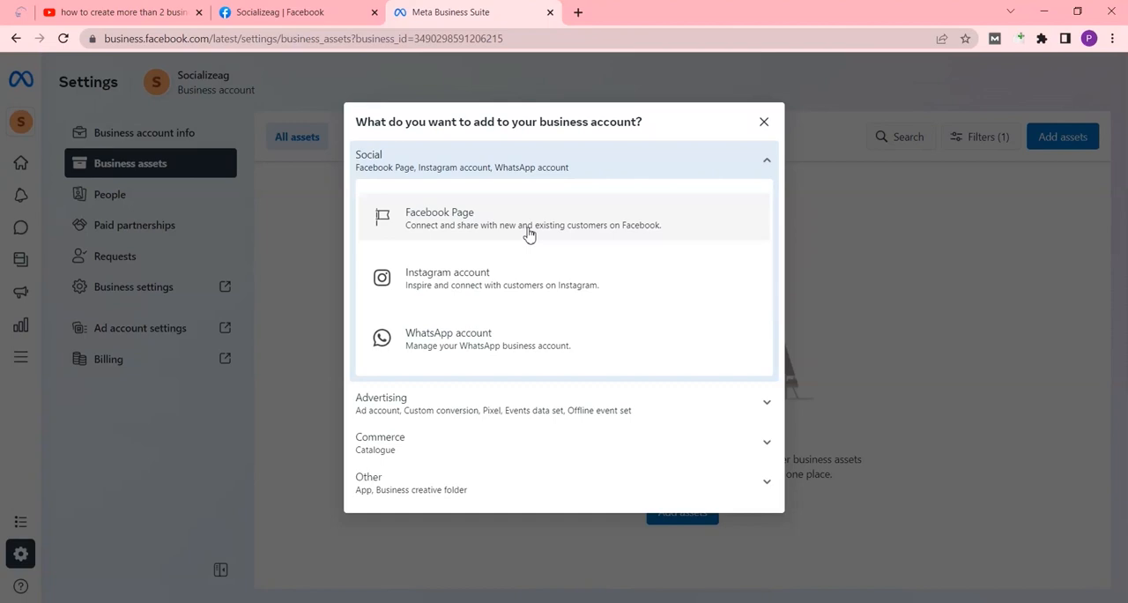
left_click(527, 227)
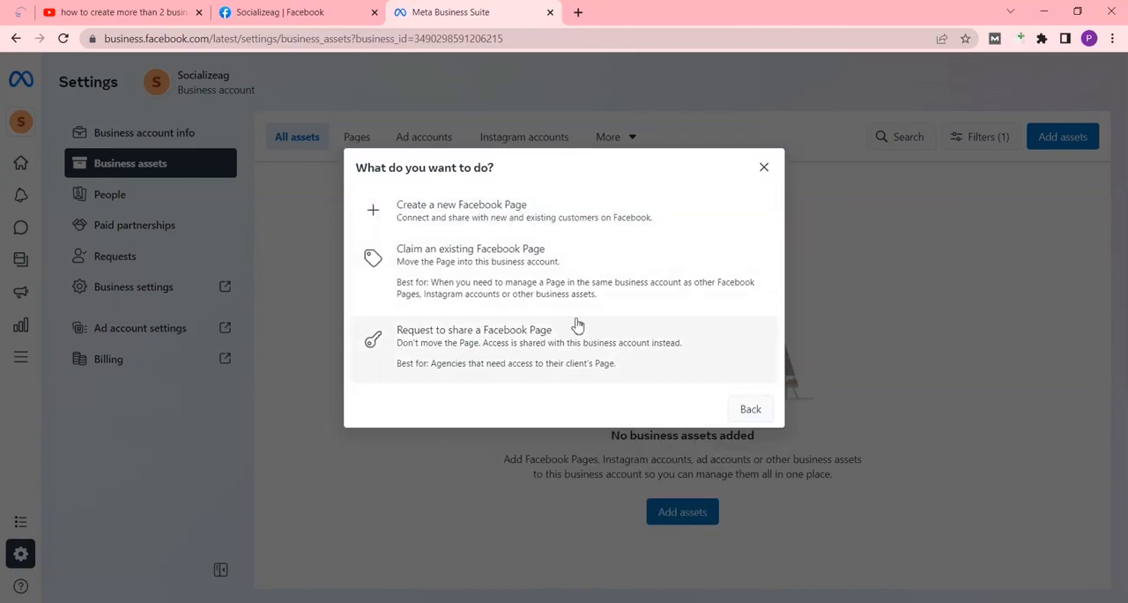
left_click(846, 202)
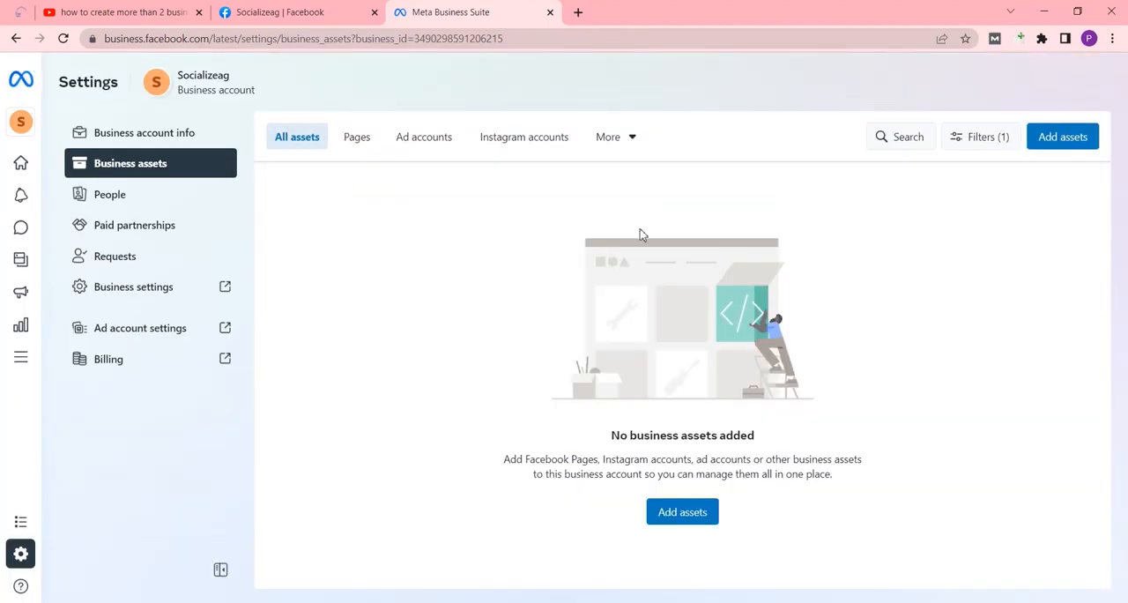
Start adding a newly created Facebook Page to the business account's assets and name it Socializeagg
left_click(1051, 139)
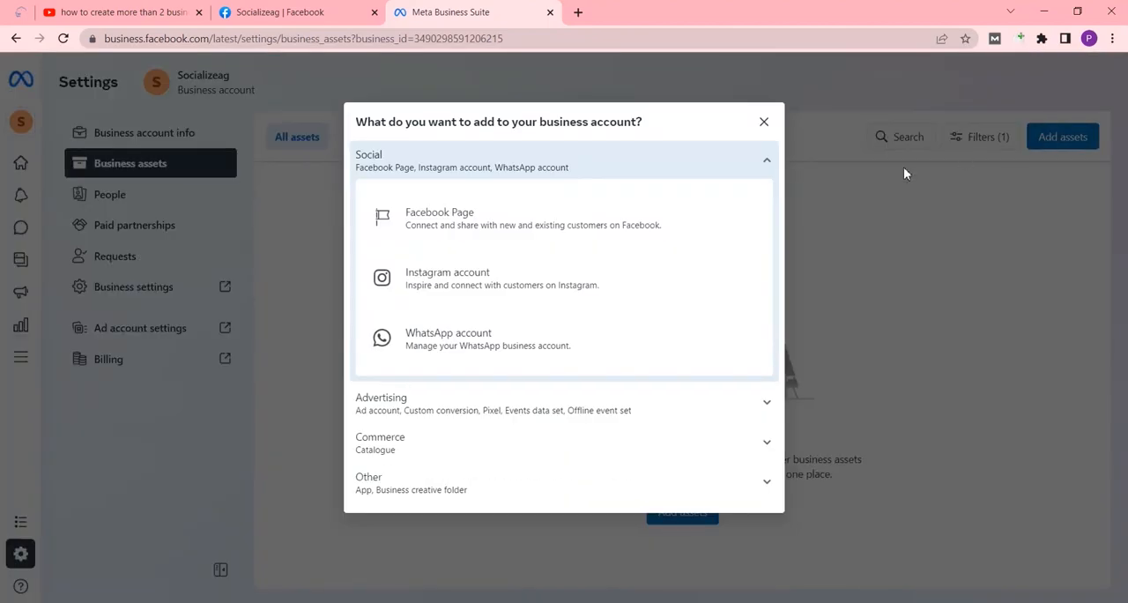
left_click(620, 222)
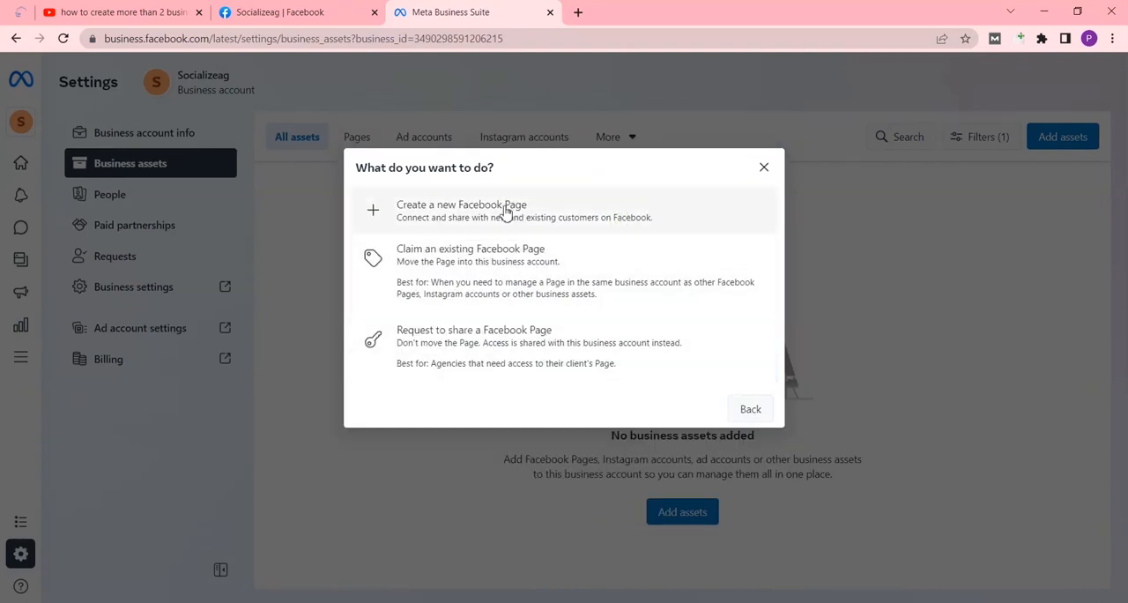
left_click(459, 255)
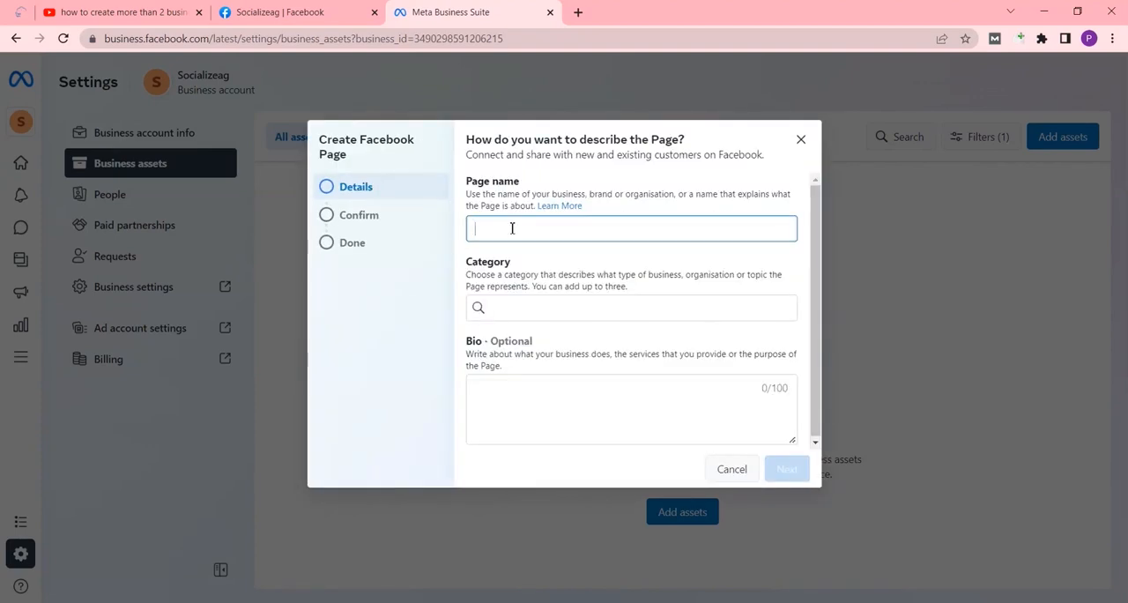
type("Socializeagg")
Set the Page's category to Social media agency, enter the bio "ghasgas", and proceed to the confirmation stage
left_click(528, 307)
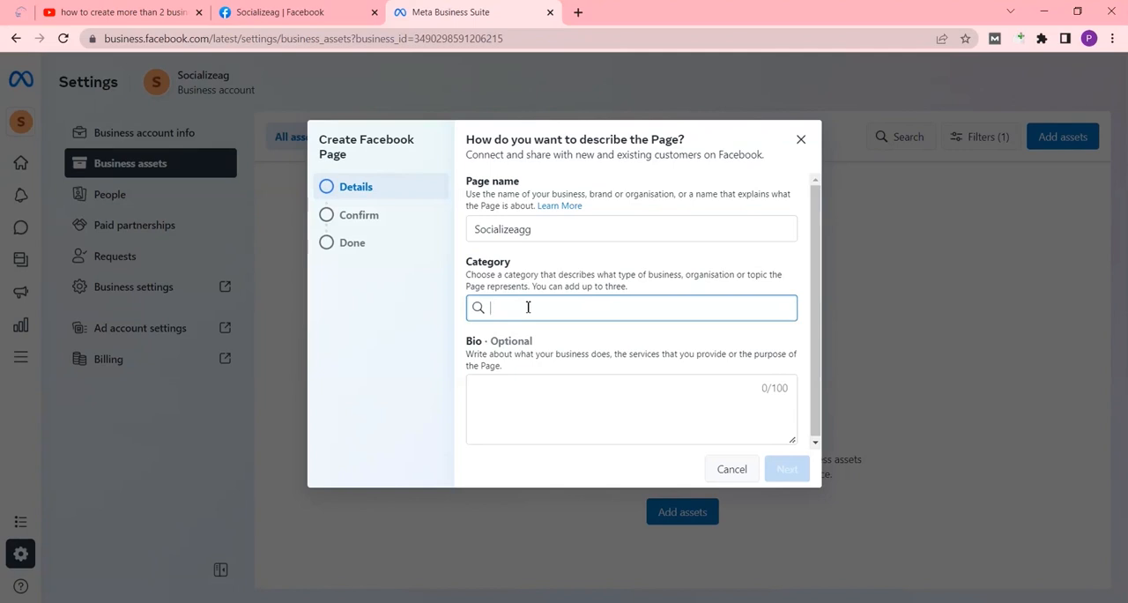
type("Soc")
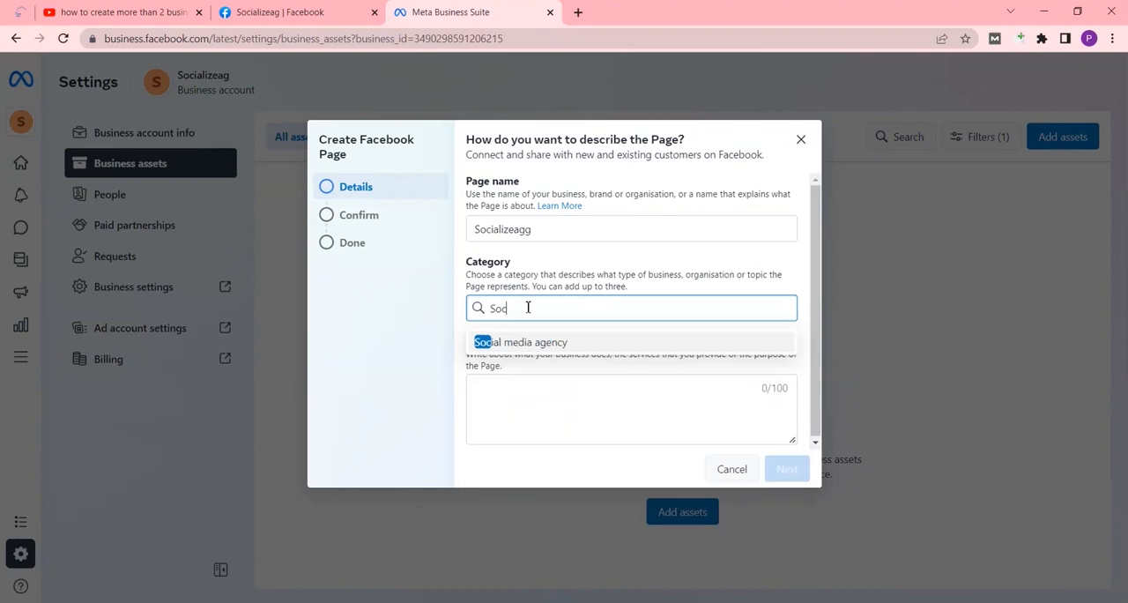
type("i")
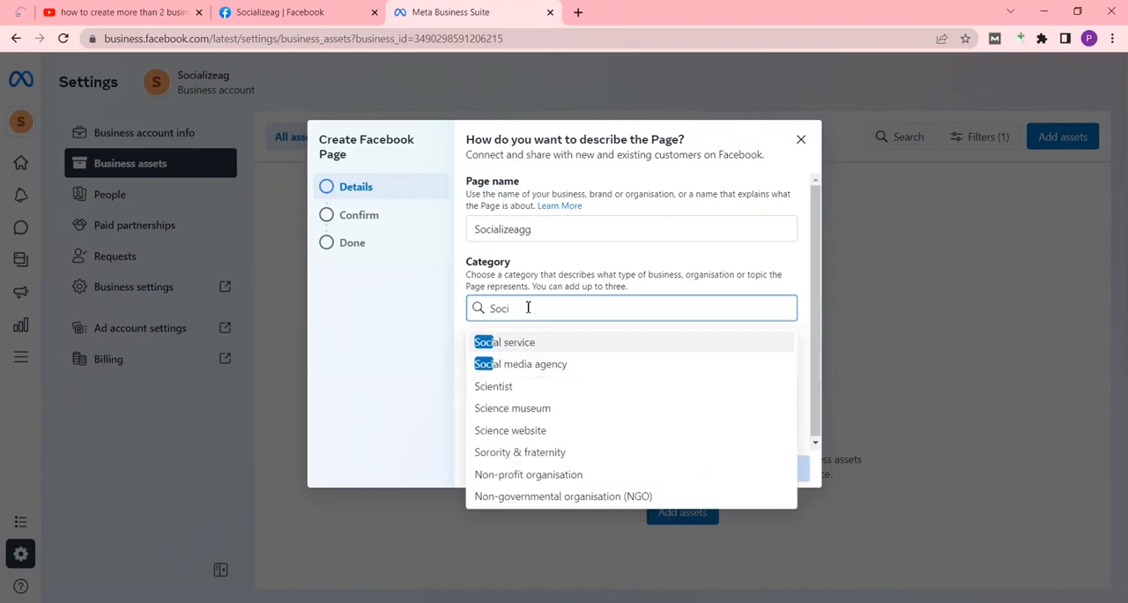
left_click(550, 364)
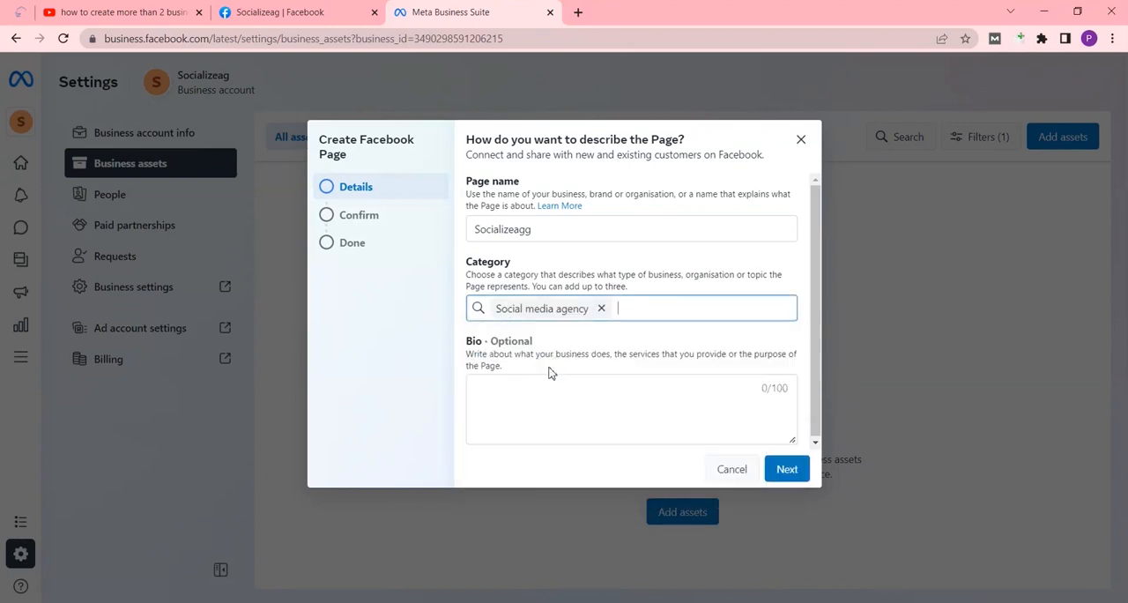
left_click(505, 415)
type("gbsegdg")
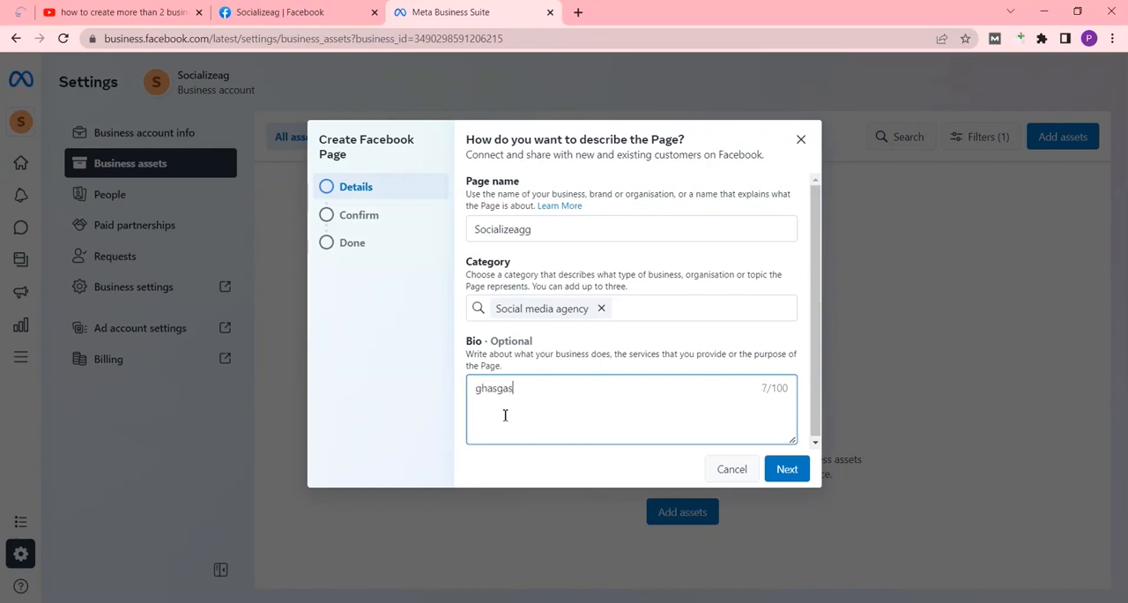
left_click(787, 468)
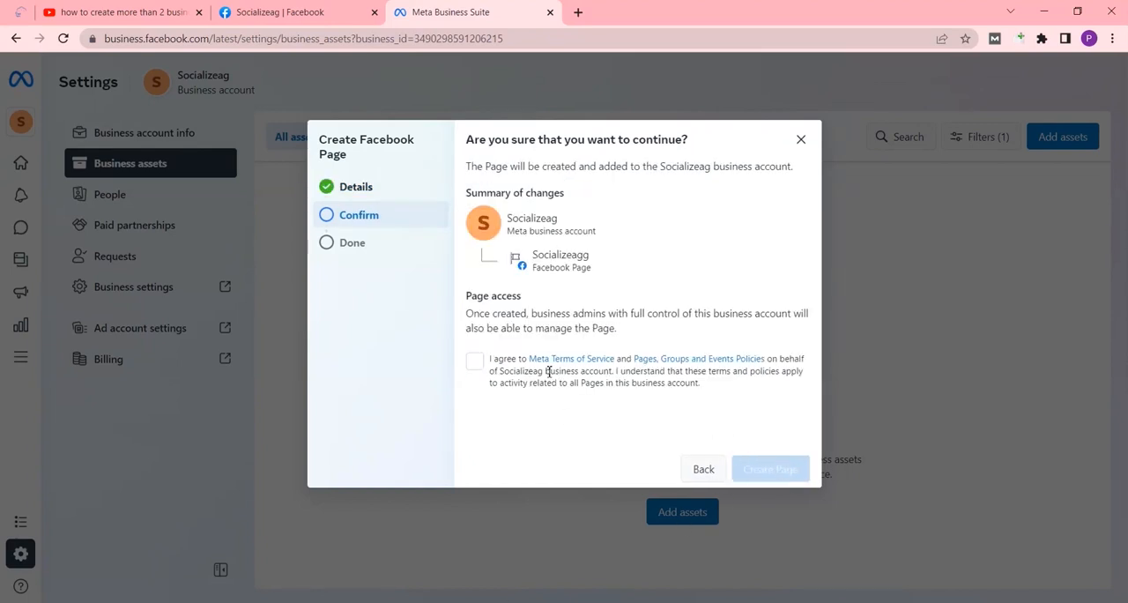
Agree to the terms and policies for the Socializeagg Page and create it in the business account
left_click(474, 360)
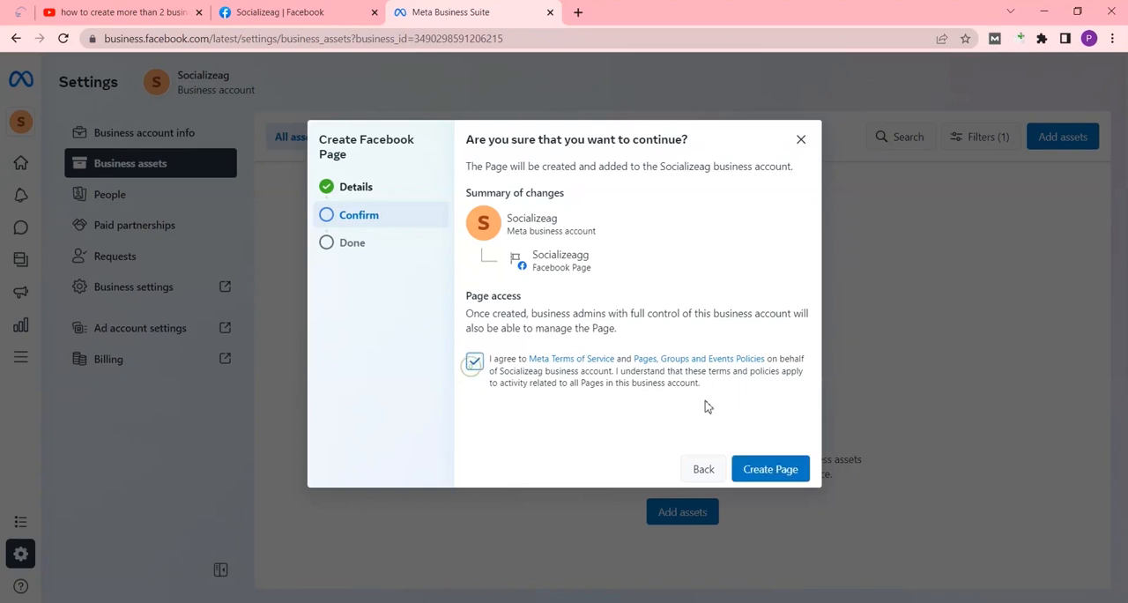
left_click(776, 469)
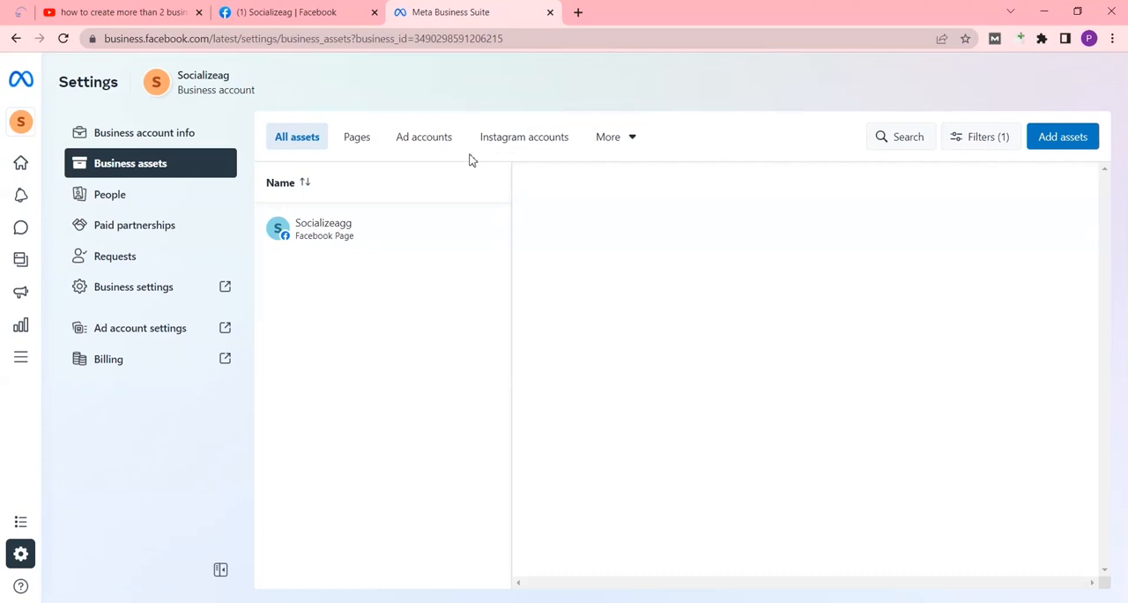
Try to claim an Instagram account for the business account by accepting the Instagram terms, and abandon it at the login stage
left_click(515, 140)
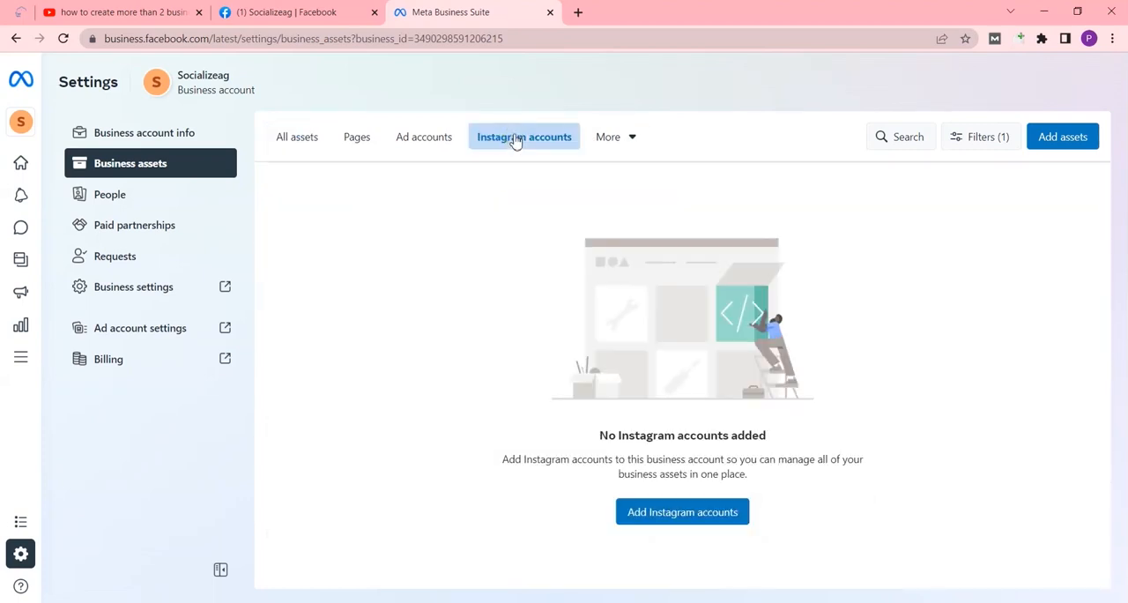
left_click(674, 514)
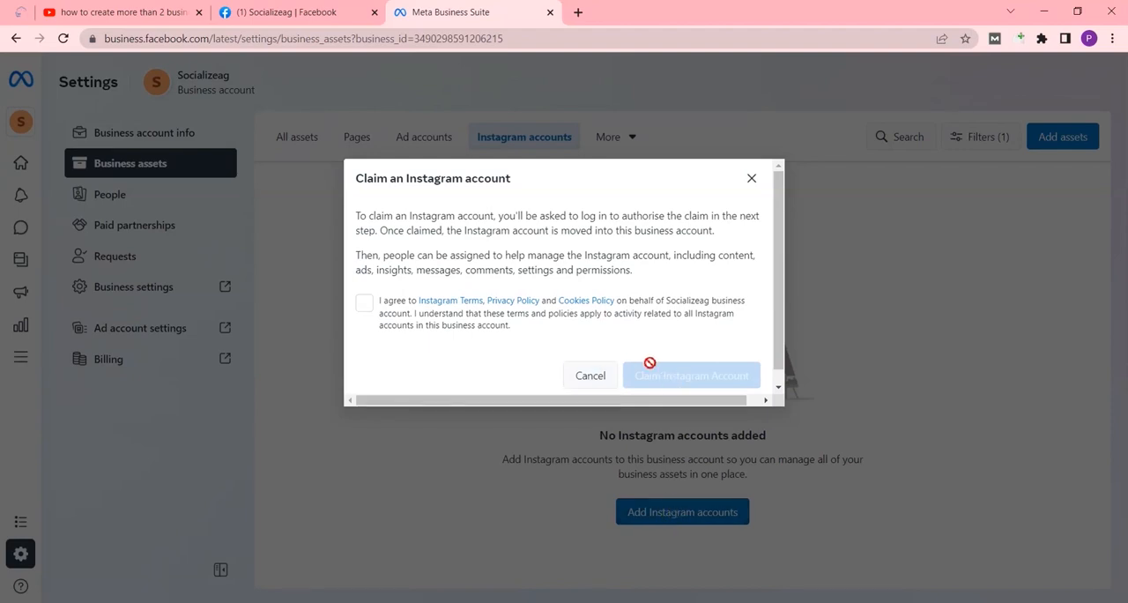
left_click(364, 303)
left_click(659, 379)
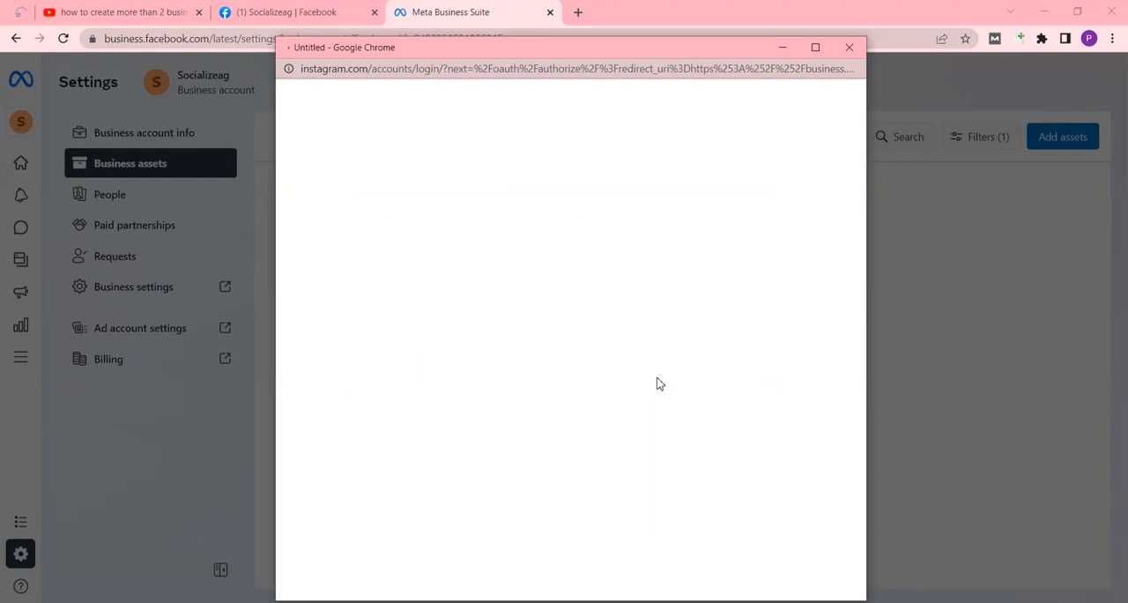
left_click(849, 47)
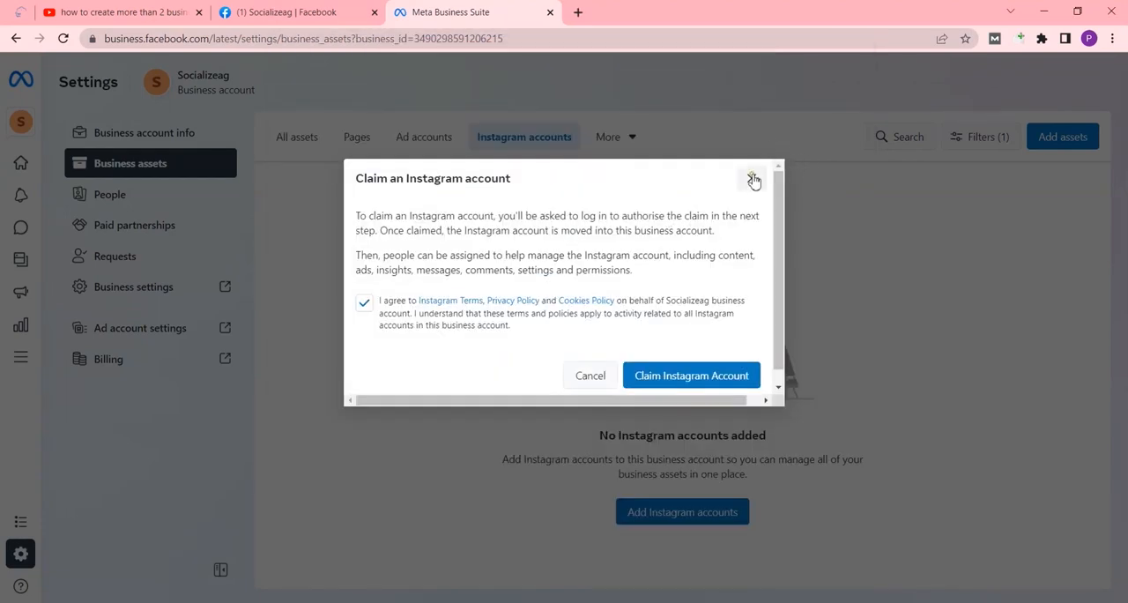
left_click(752, 179)
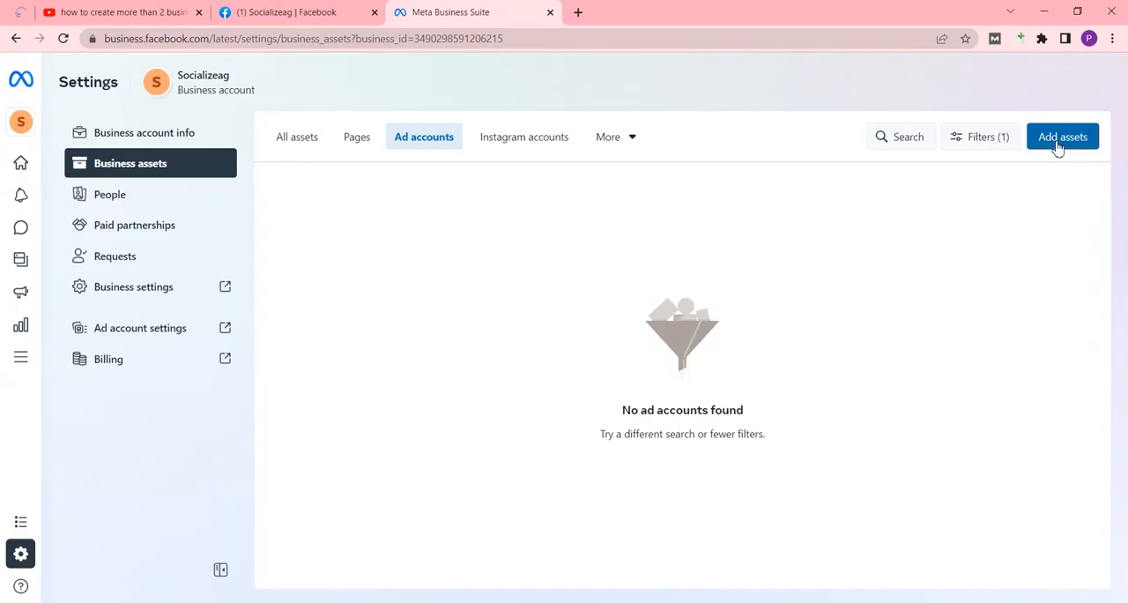
Start adding a newly created ad account to the business account's assets and name it socializeag
left_click(1057, 141)
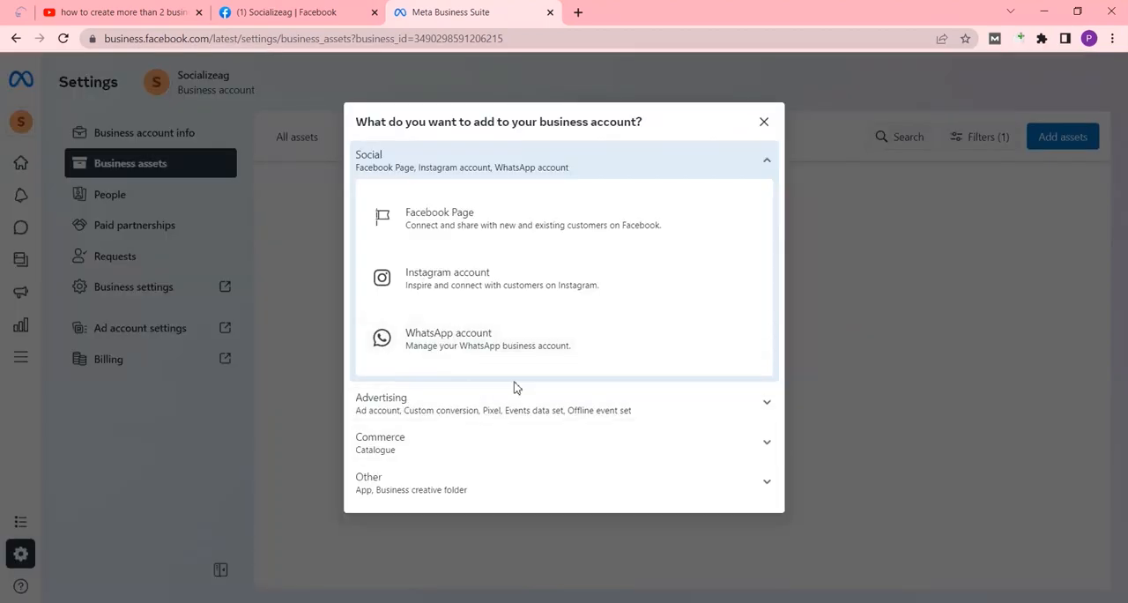
left_click(465, 407)
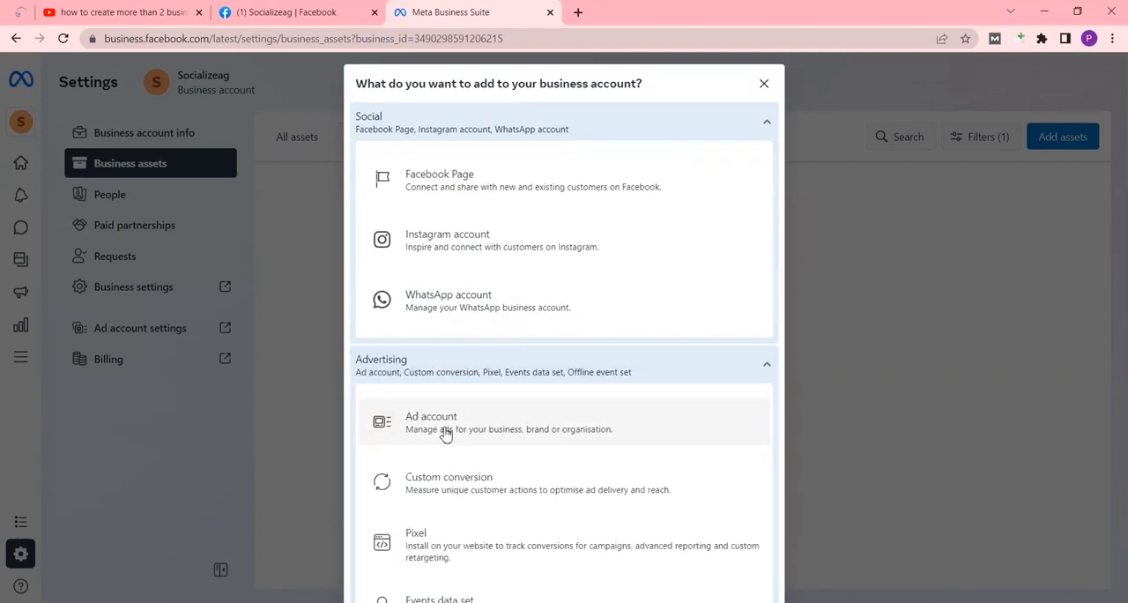
left_click(470, 426)
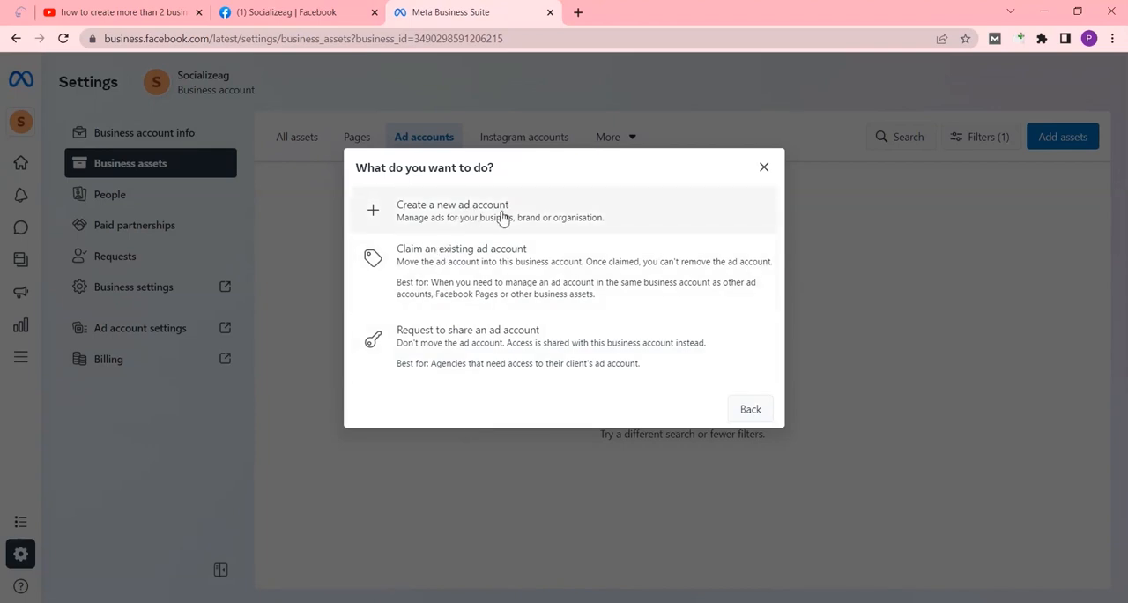
left_click(439, 219)
left_click(521, 205)
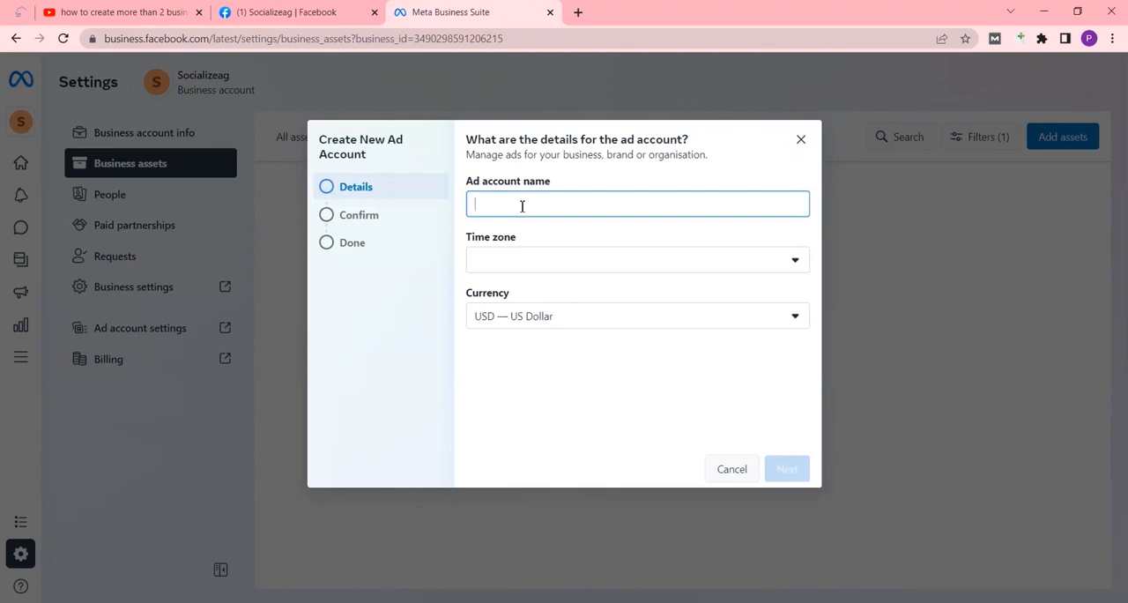
type("socializeag")
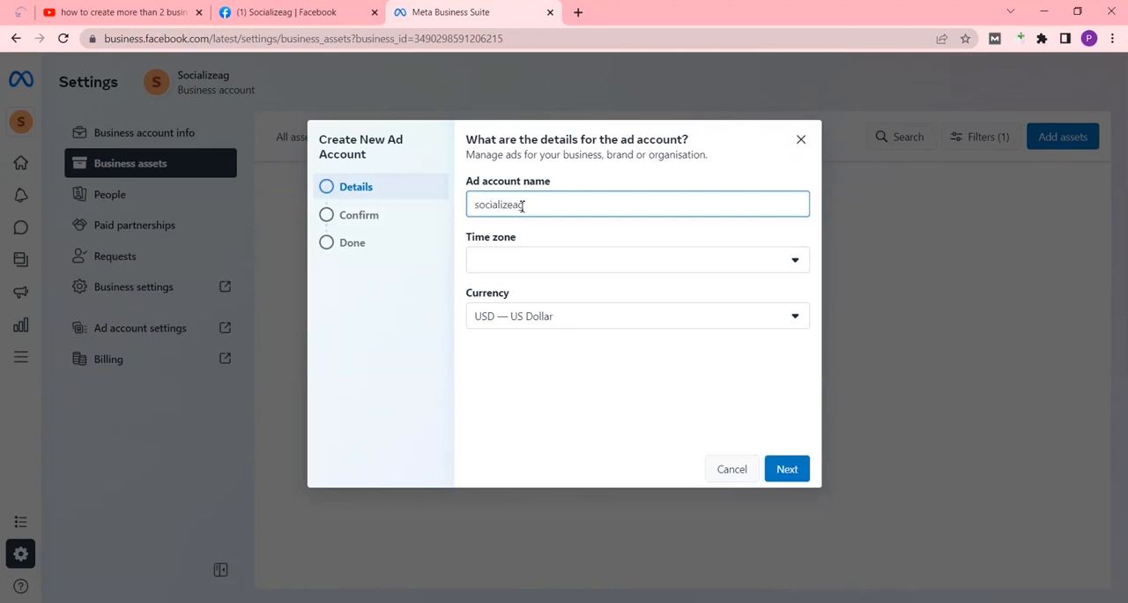
Set the ad account's time zone to (GMT+05:00) Asia/Karachi and its currency to PKR — Pakistani Rupee
left_click(554, 275)
scroll(564, 396, "down", 15)
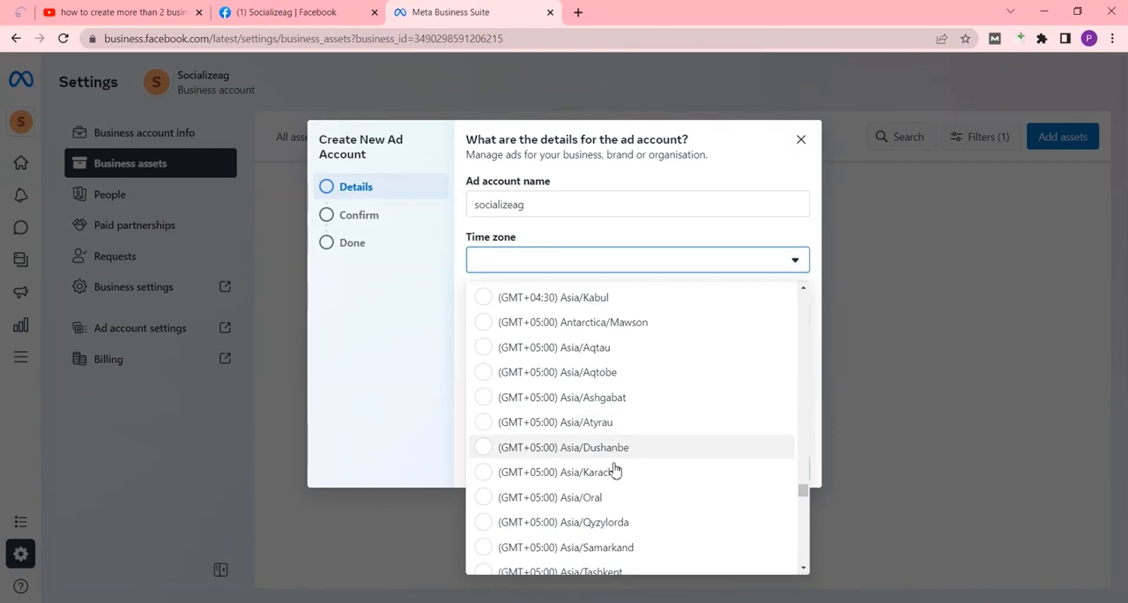
left_click(548, 473)
left_click(597, 318)
scroll(592, 448, "up", 2)
left_click(594, 401)
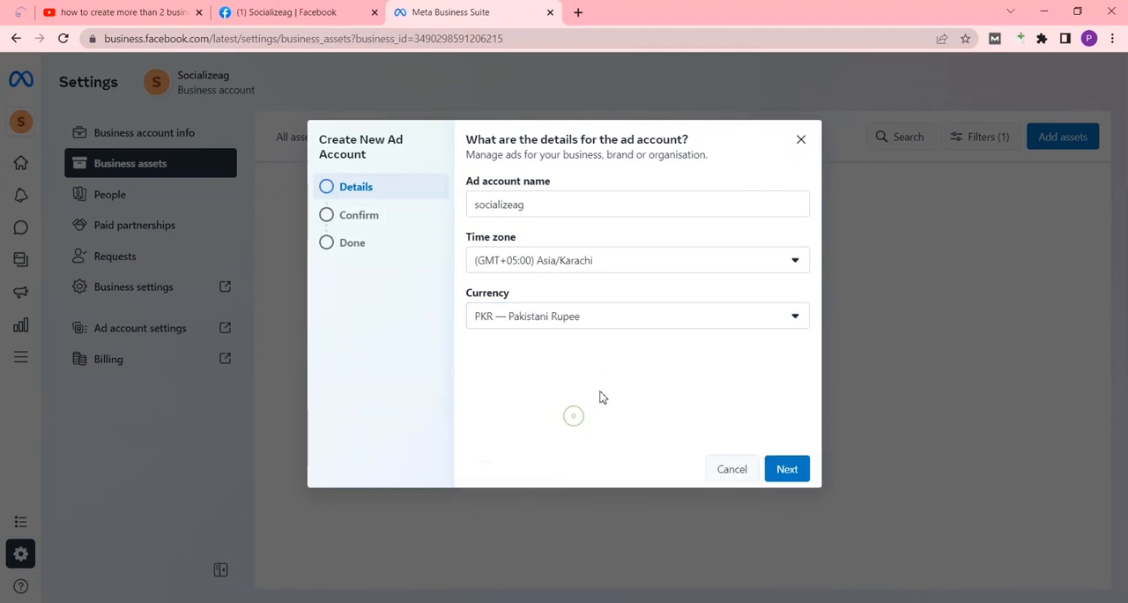
Proceed to the ad account's confirmation stage, agree to the terms, and create the ad account
left_click(787, 470)
left_click(474, 375)
left_click(737, 468)
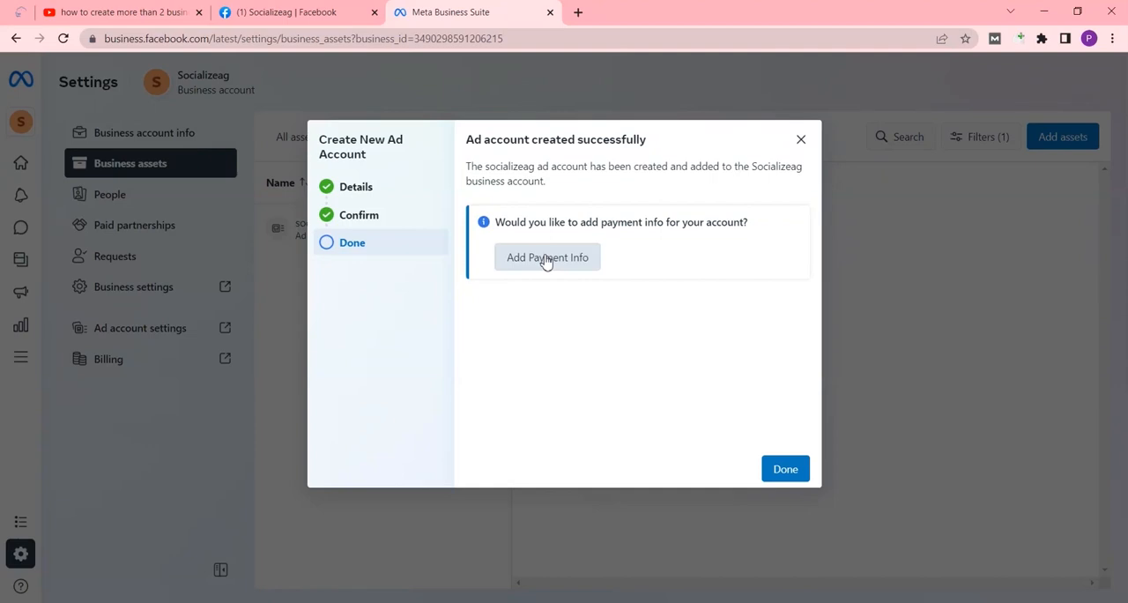
Go through the ad account's payment setup with an ad credit to claim, and close it without entering any card details
left_click(547, 258)
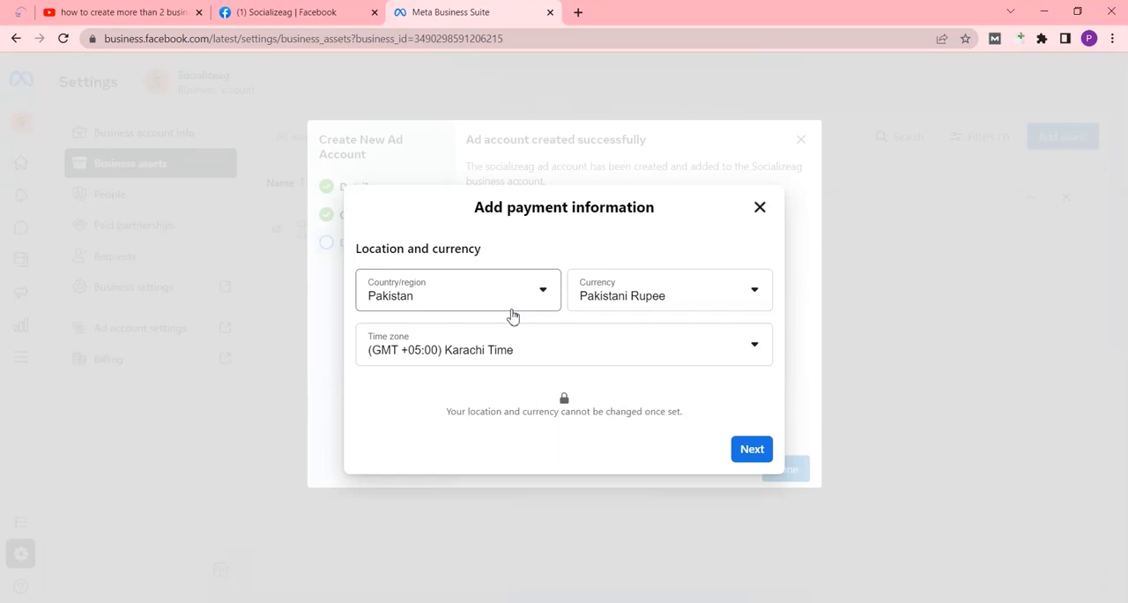
left_click(747, 449)
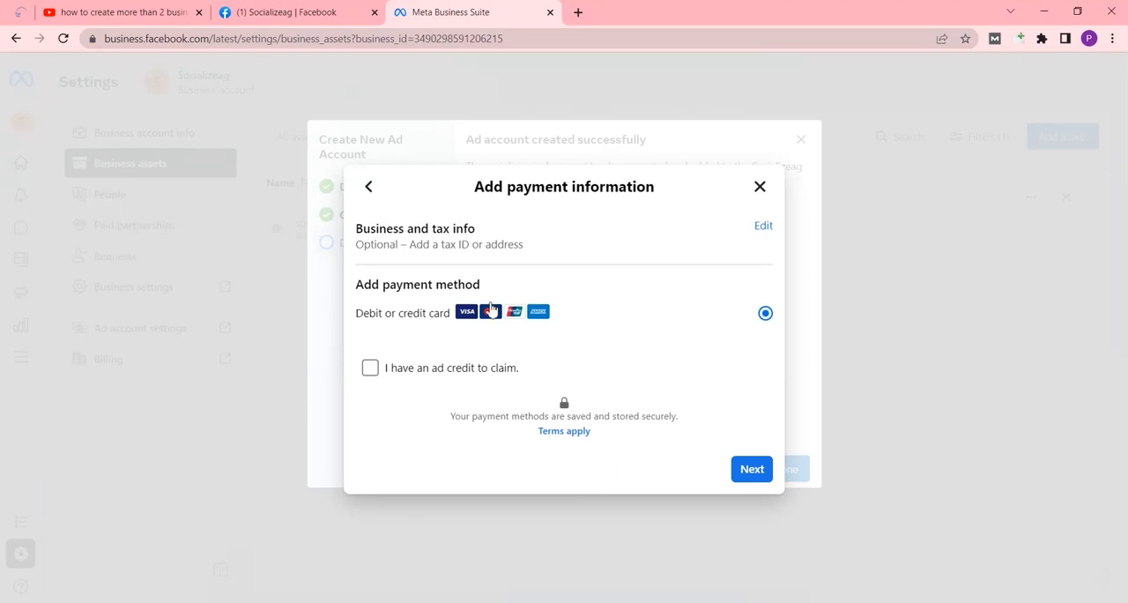
left_click(370, 368)
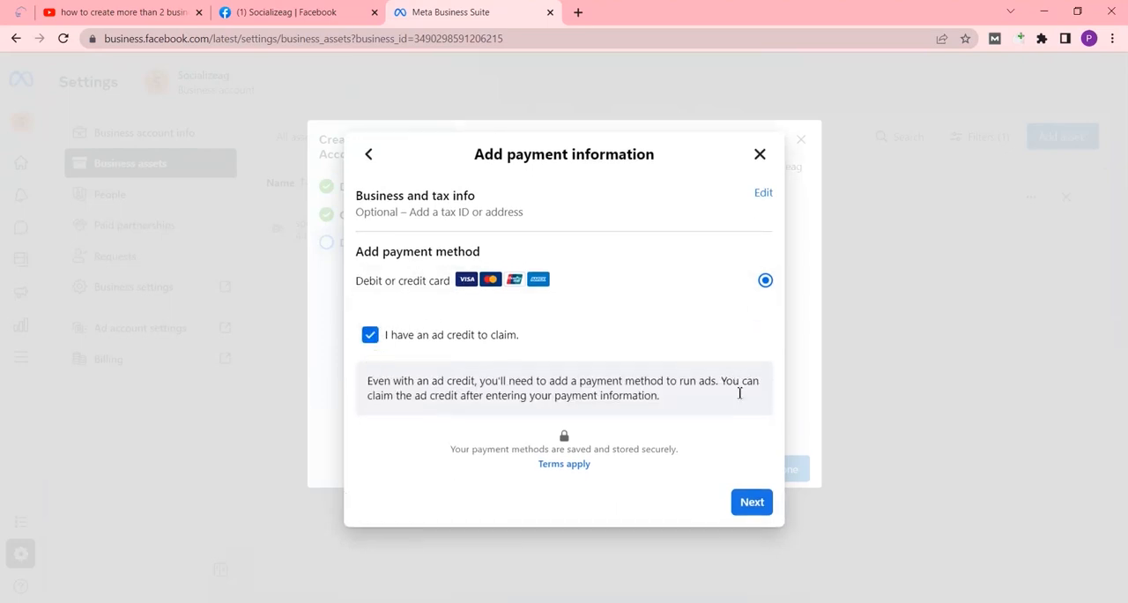
left_click(749, 506)
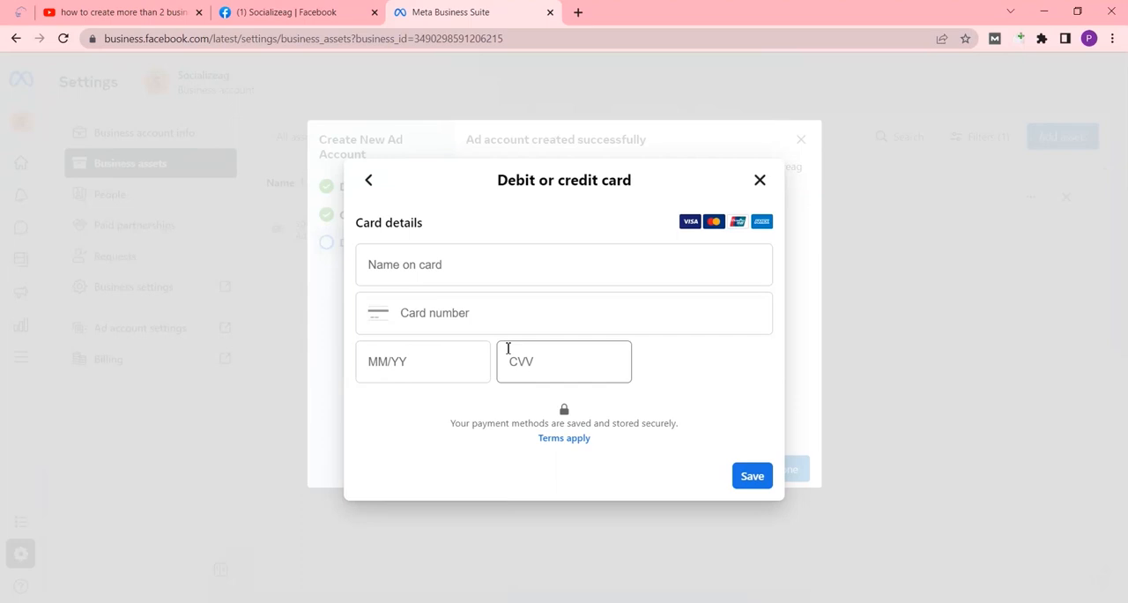
left_click(760, 179)
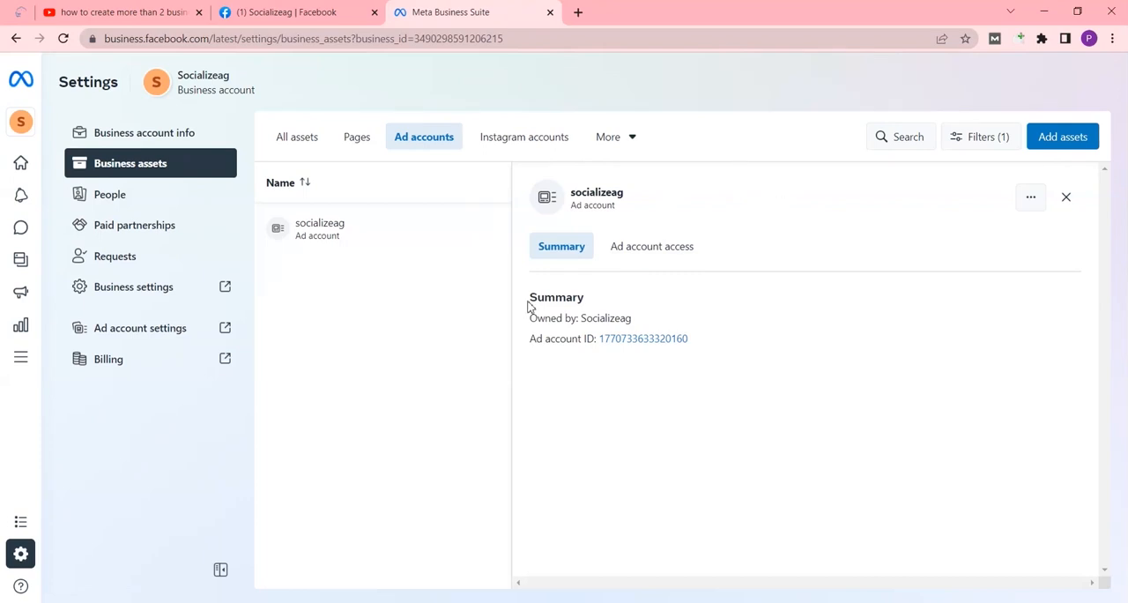
View all assets of the business account and go back to the Meta Business Suite home page
left_click(289, 140)
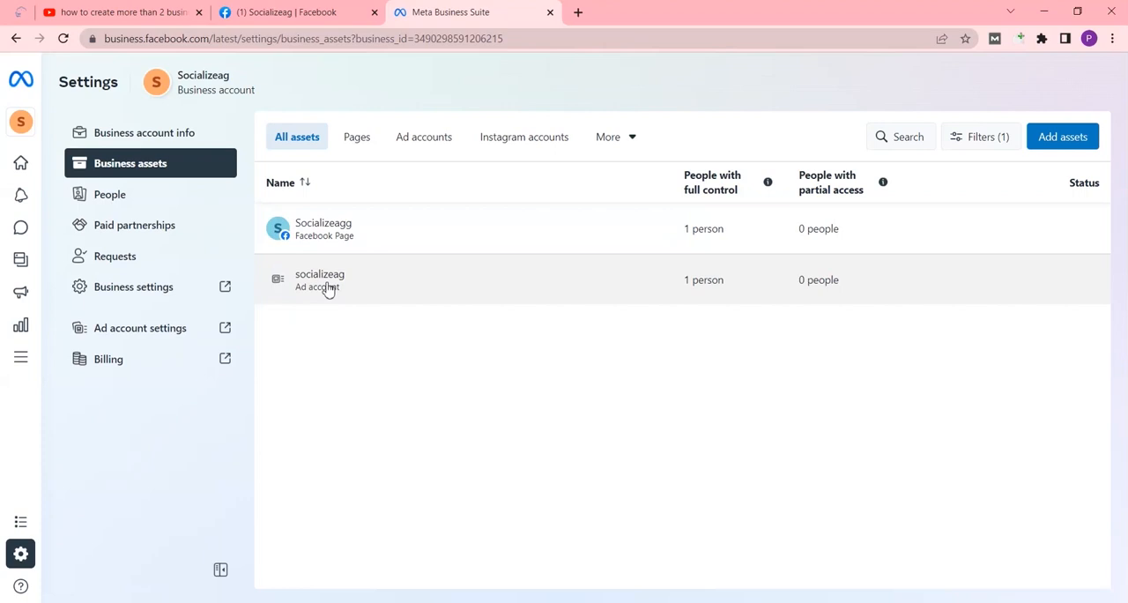
left_click(16, 38)
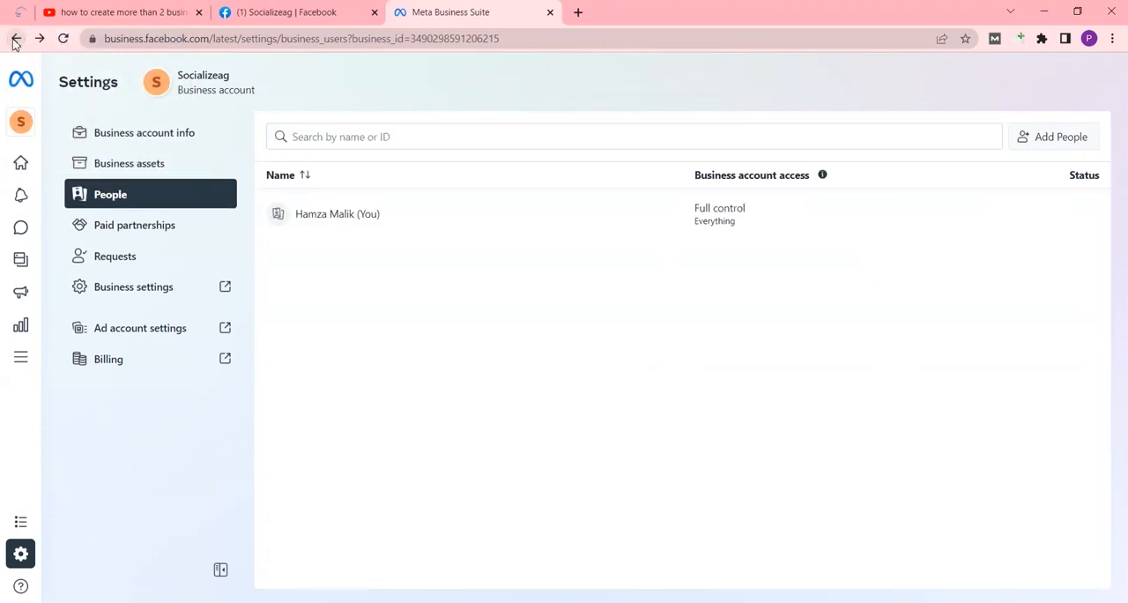
left_click(16, 38)
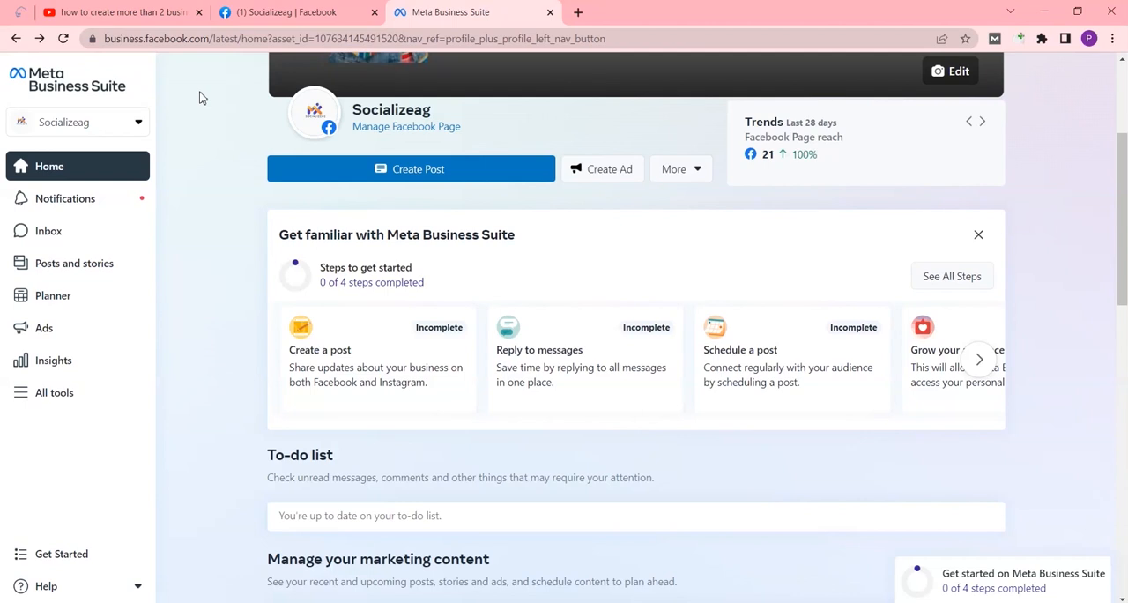
Open the Socializeag business account's settings from the account switcher and go to its business assets
left_click(139, 125)
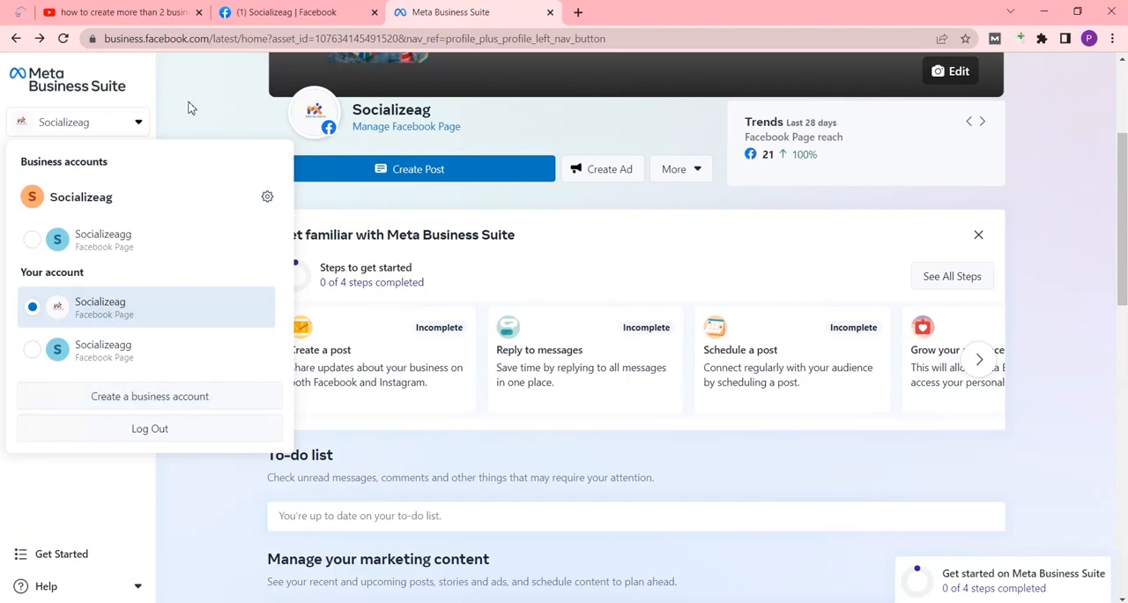
left_click(143, 122)
left_click(139, 122)
left_click(267, 197)
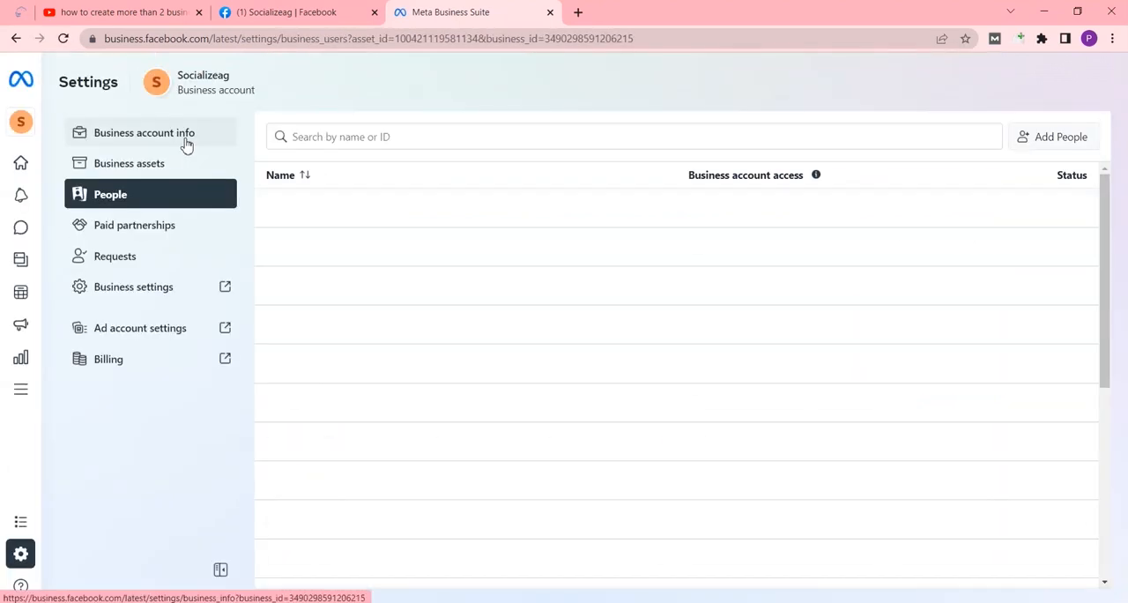
left_click(130, 163)
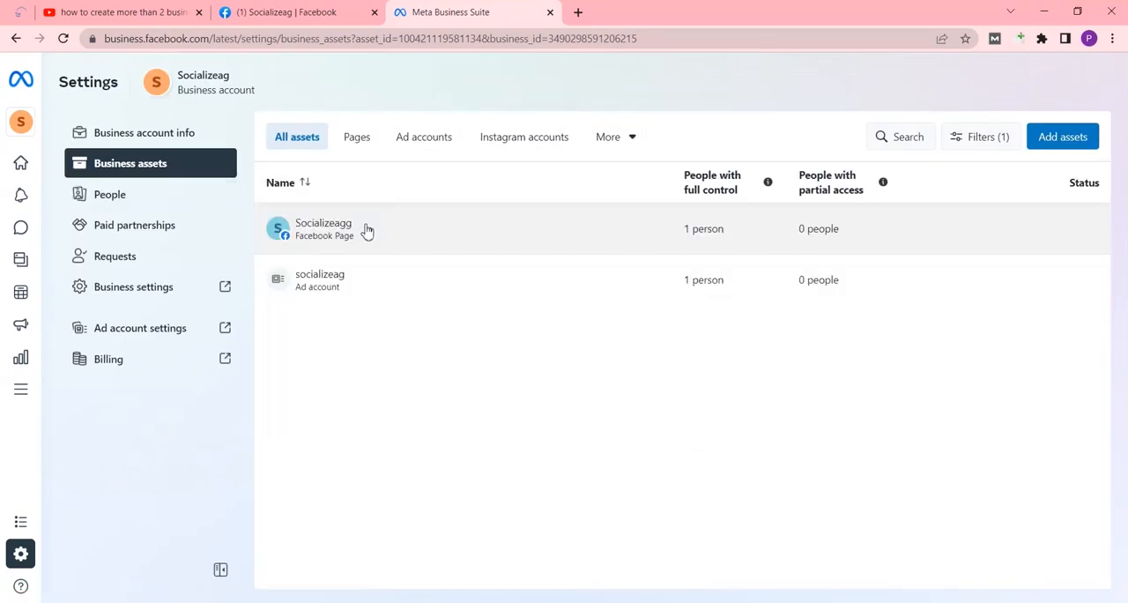
Try to claim an existing Facebook Page for the business account by searching for "g", and cancel the claim
left_click(1061, 137)
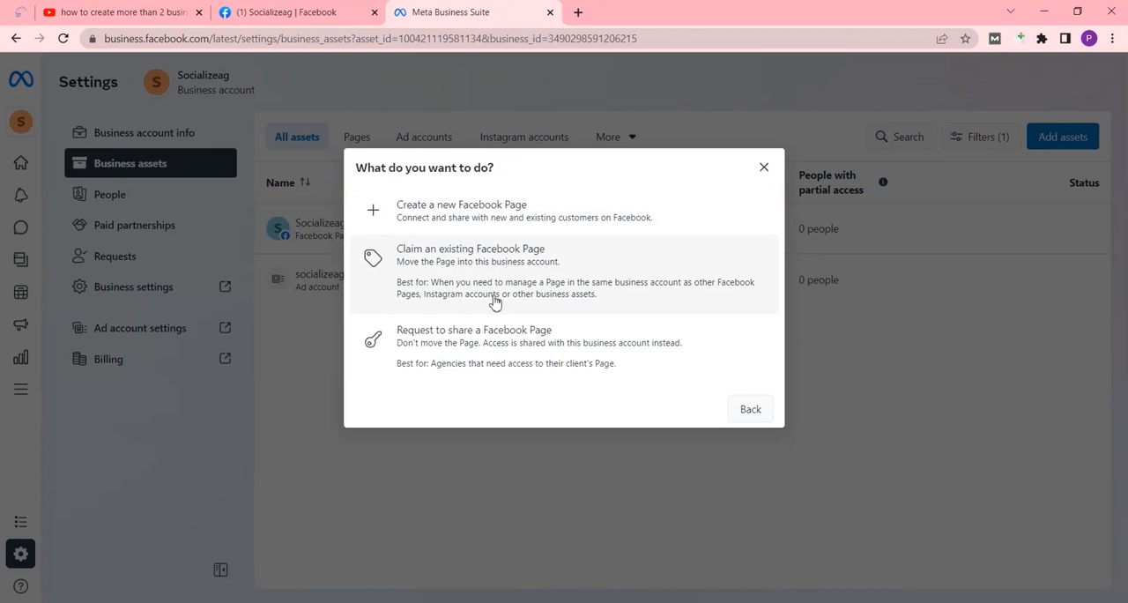
left_click(475, 258)
left_click(510, 238)
type("g")
key("BackSpace")
key("BackSpace")
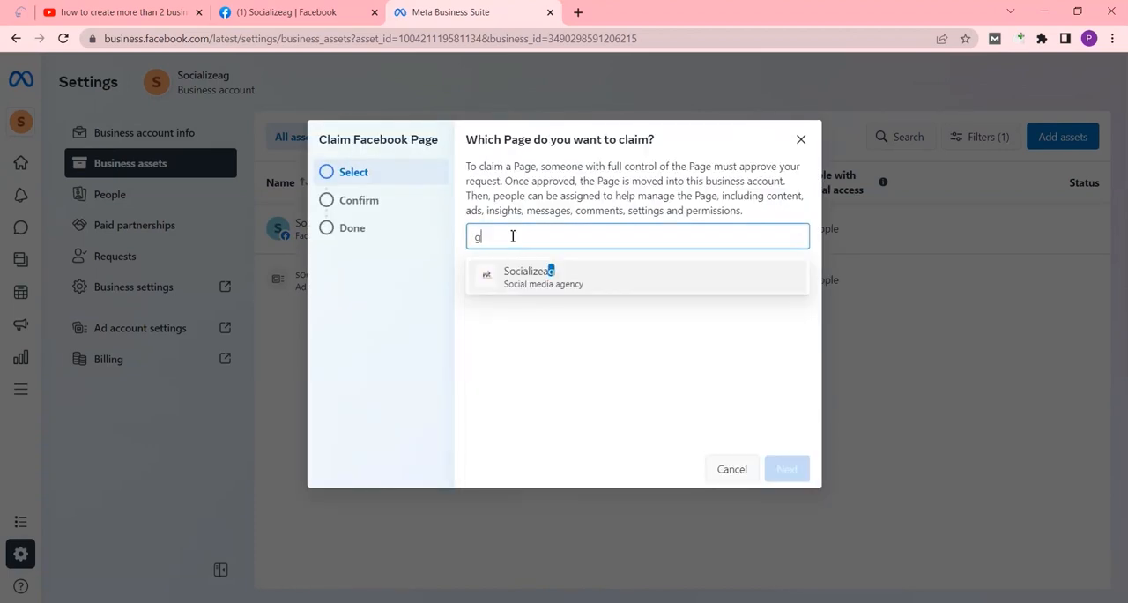
key("Escape")
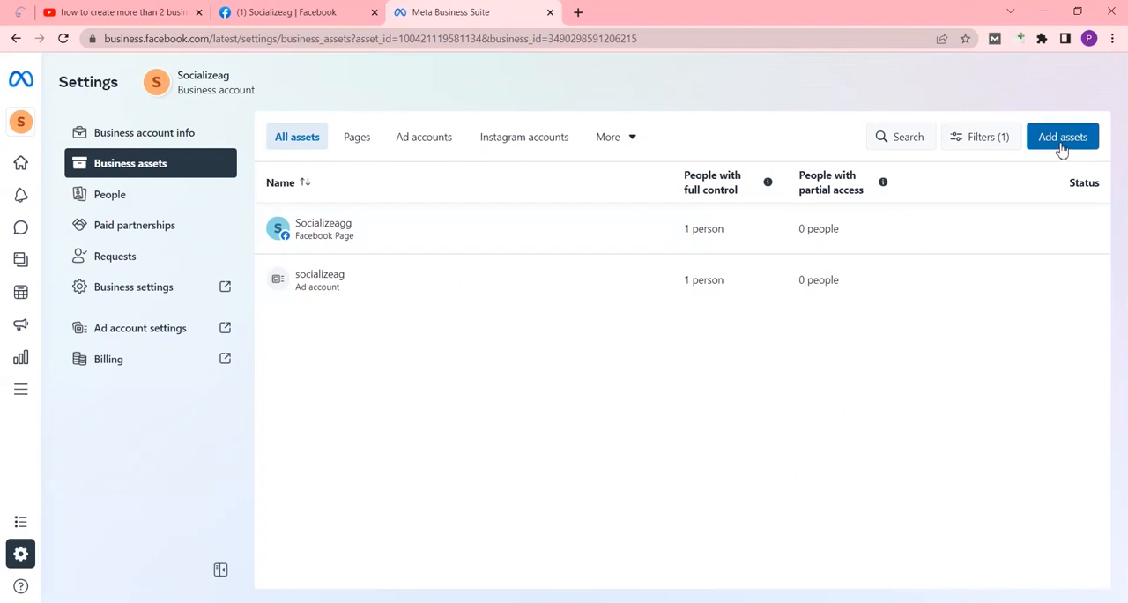
Examine the advertising asset types that can be added to the business account without adding one
left_click(1063, 144)
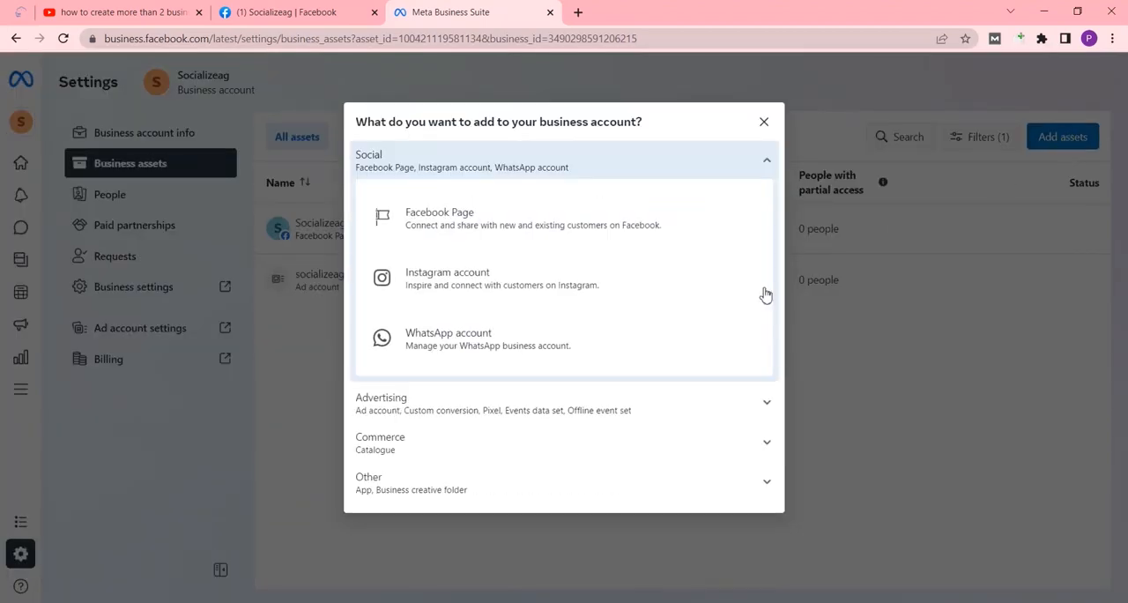
left_click(418, 406)
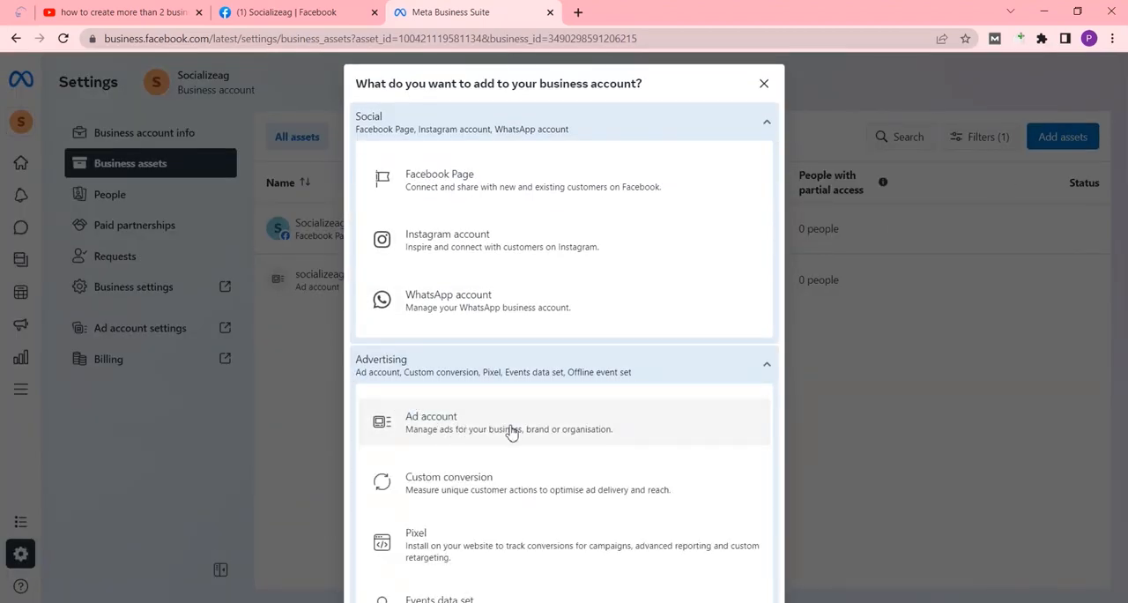
left_click(764, 83)
Open the invitation form for adding people to the business account, close it unfilled, and return to the business assets
left_click(144, 194)
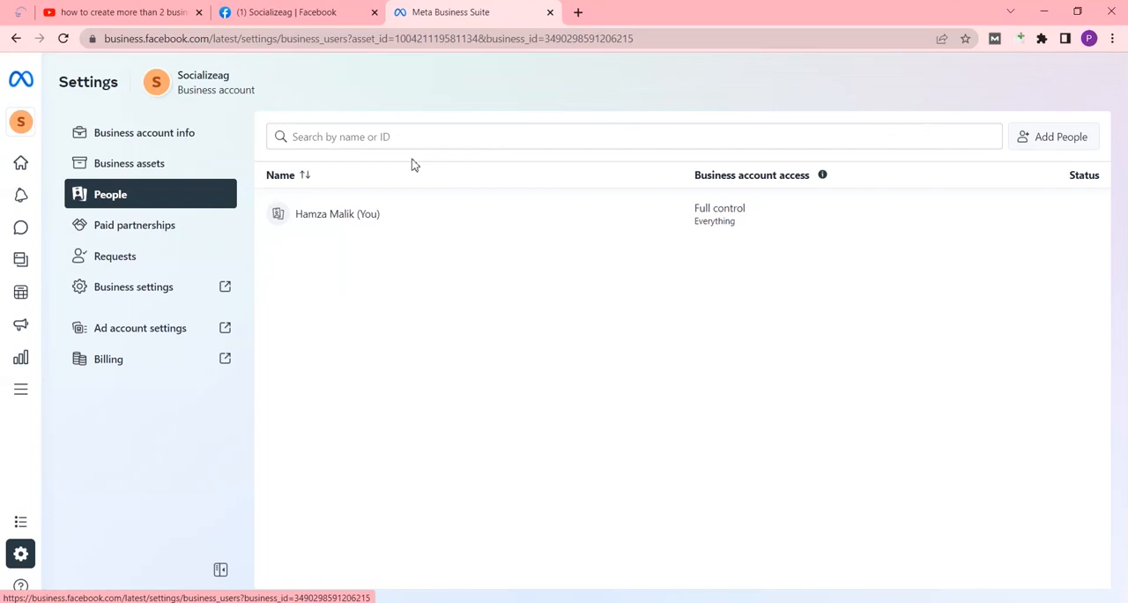
left_click(159, 206)
left_click(1044, 138)
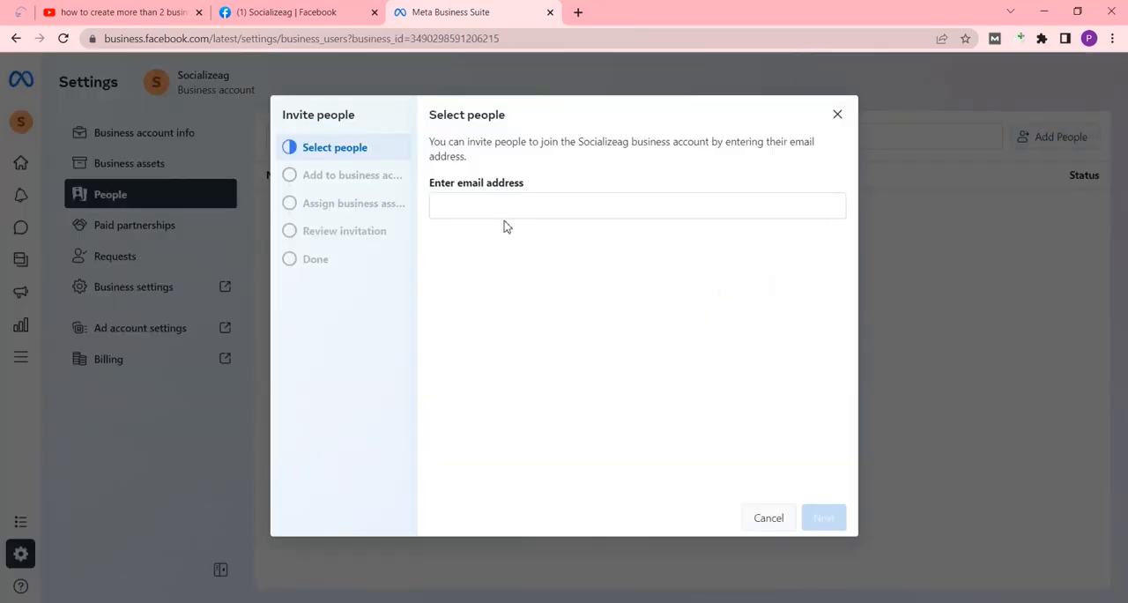
left_click(481, 209)
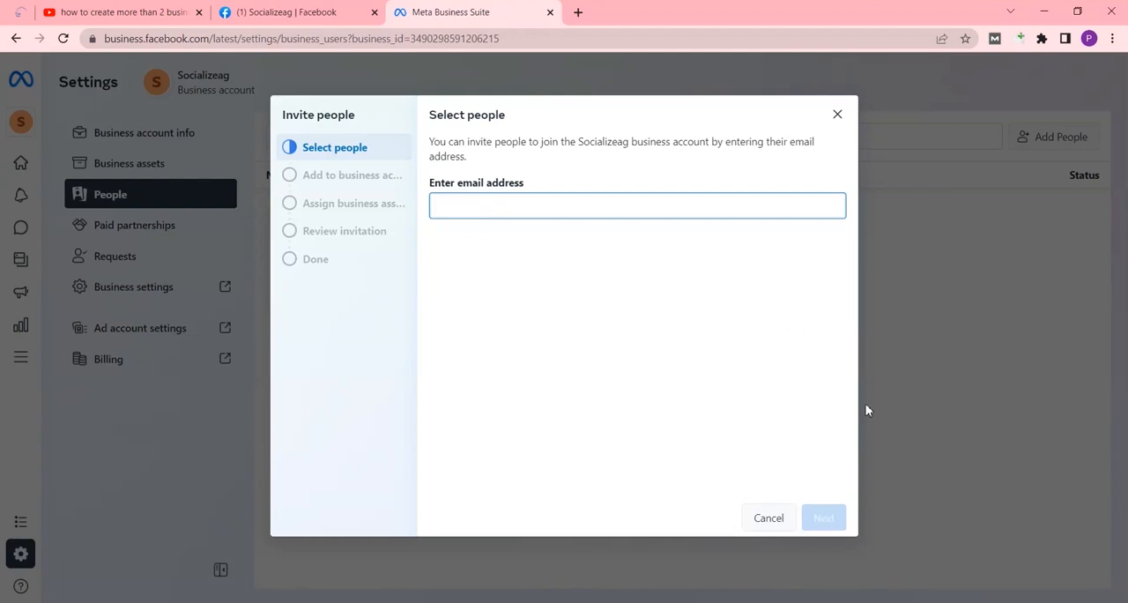
left_click(838, 116)
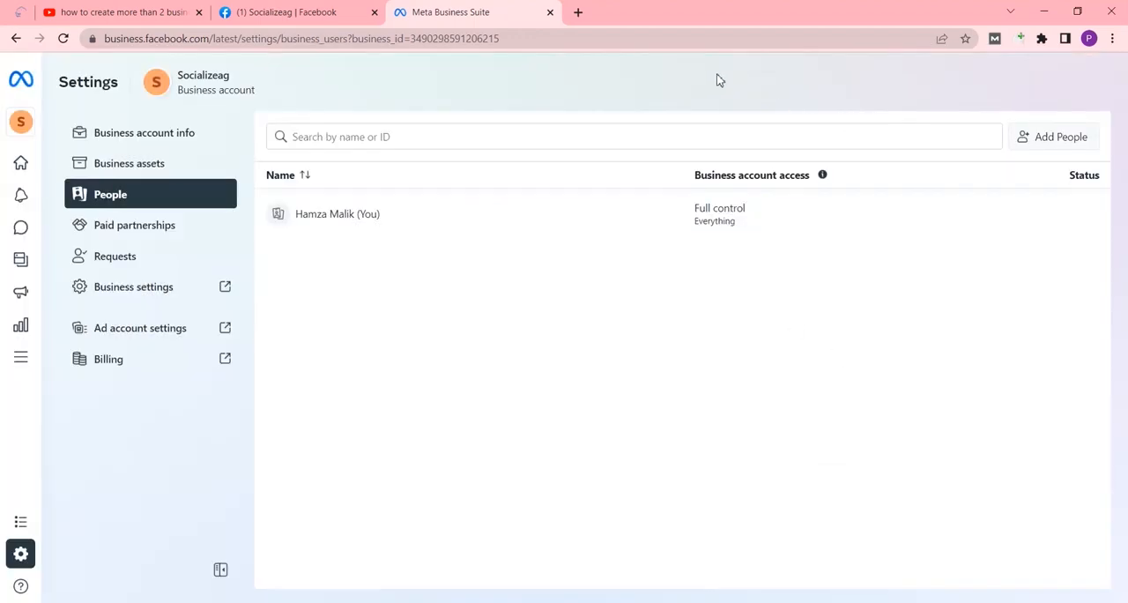
left_click(156, 226)
left_click(396, 54)
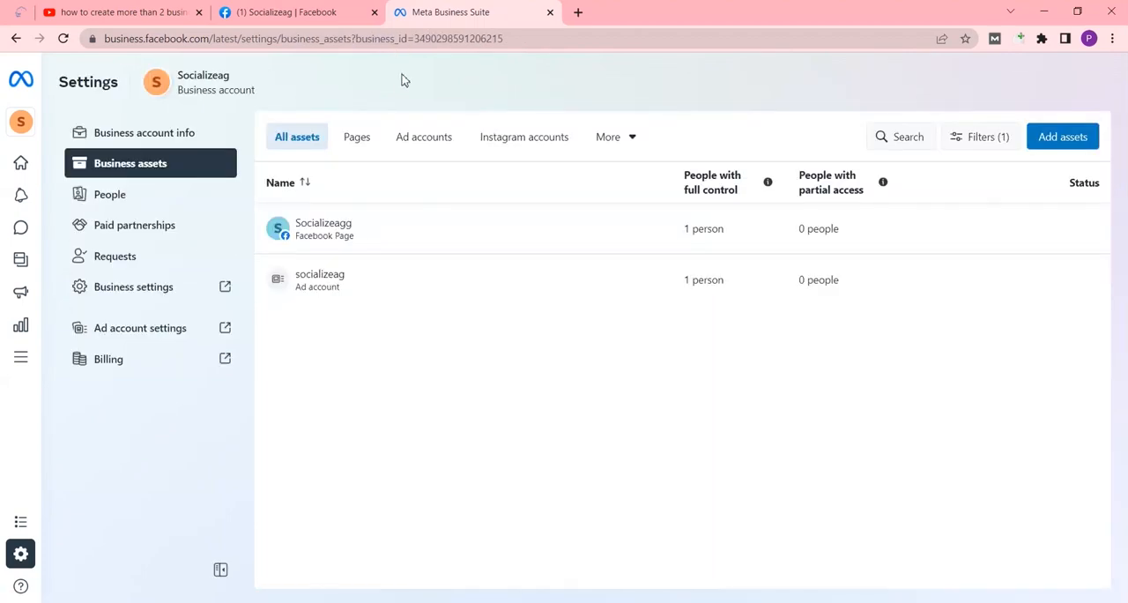